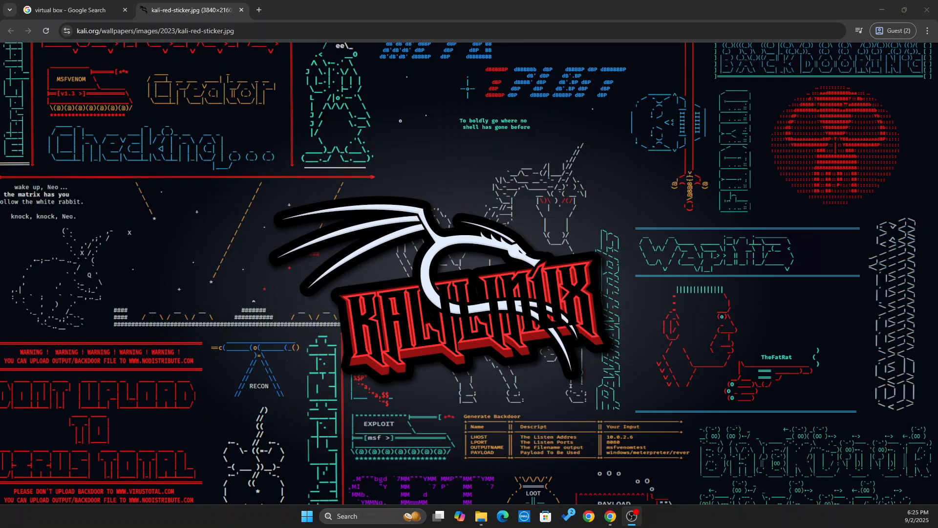
Launch Windows Task Manager from the taskbar's context menu, leaving the Kali wallpaper tab open.
right_click(699, 522)
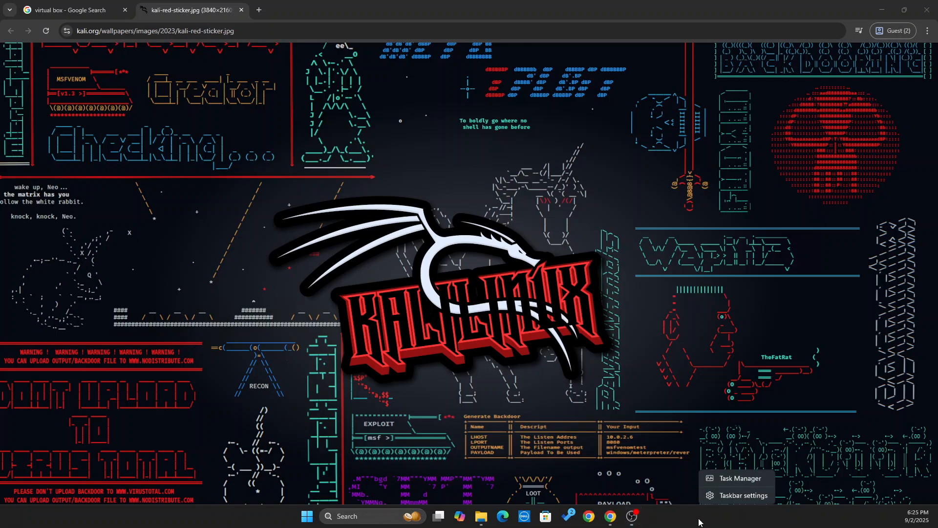
left_click(718, 484)
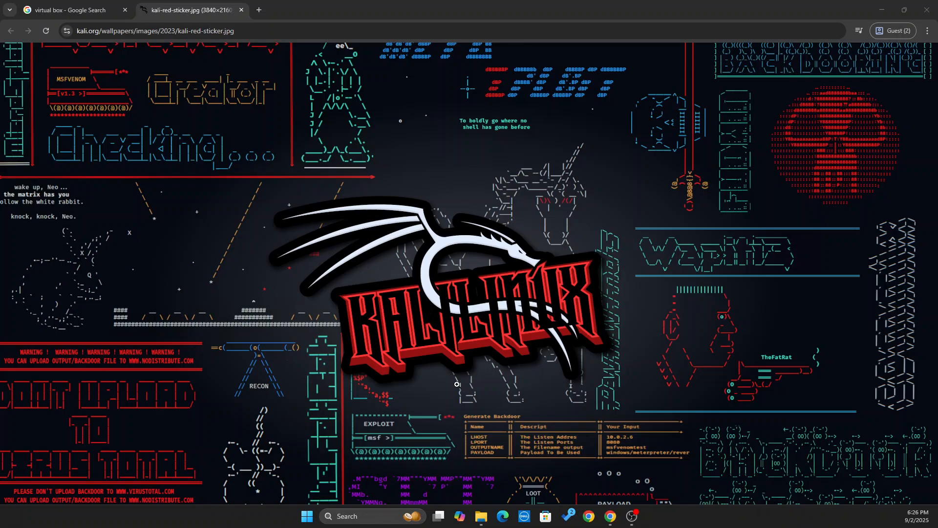
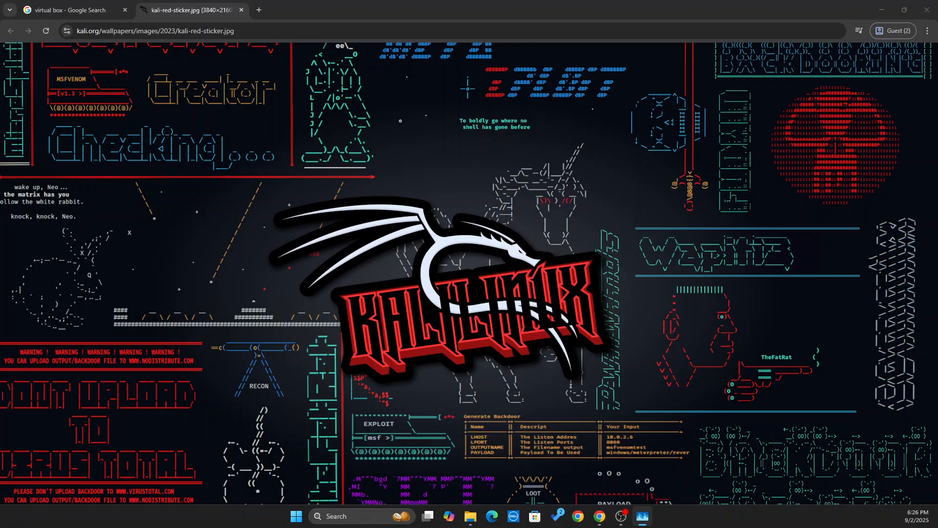
Check CPU and memory usage in a maximized Task Manager, then close it.
left_click_drag(437, 259, 370, 46)
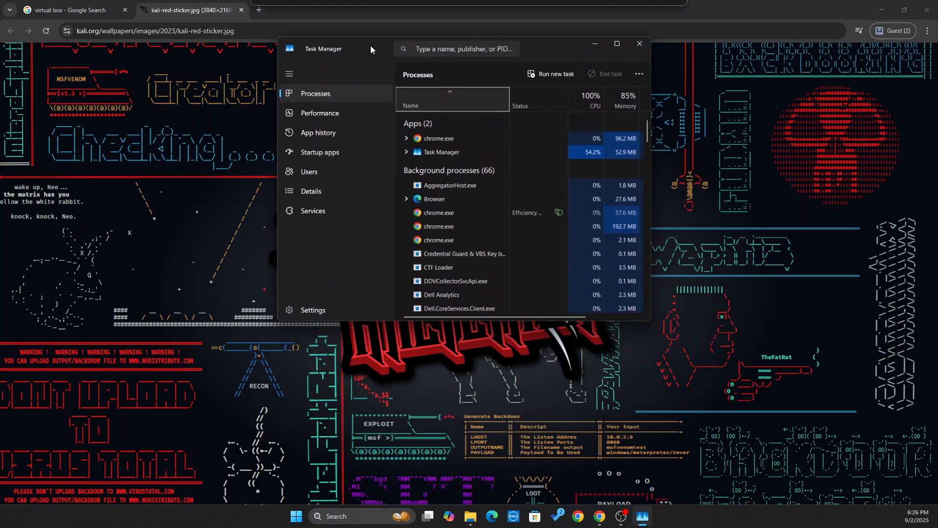
left_click(324, 115)
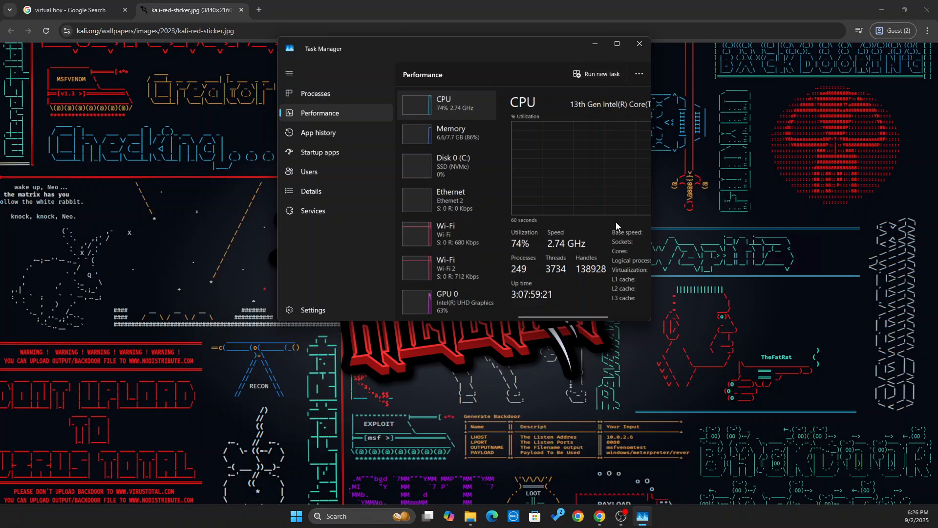
left_click(618, 43)
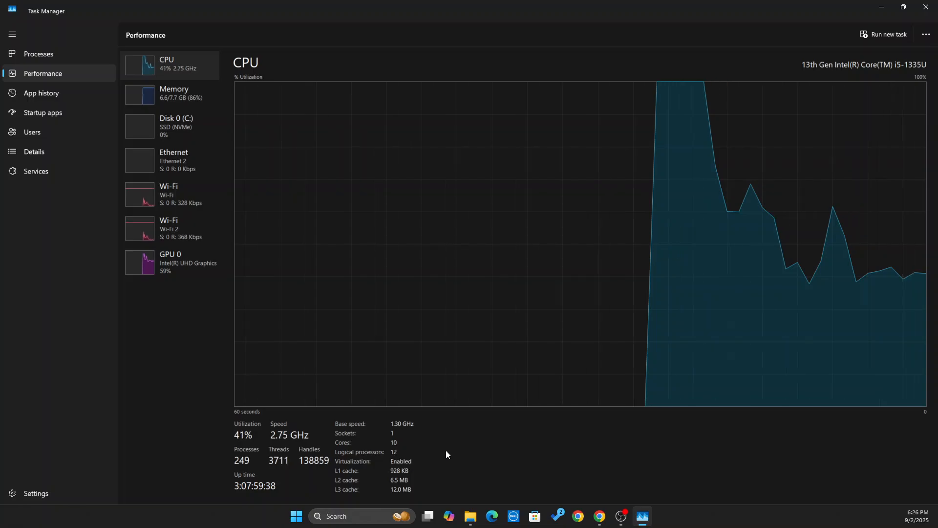
left_click(925, 10)
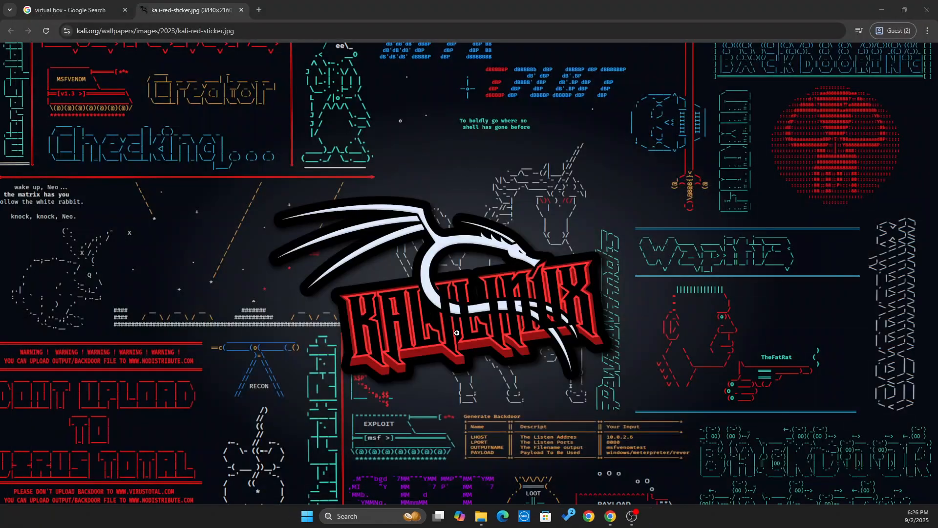
From the virtual box search results, open the Oracle VirtualBox site's Downloads page and browse it.
left_click(71, 9)
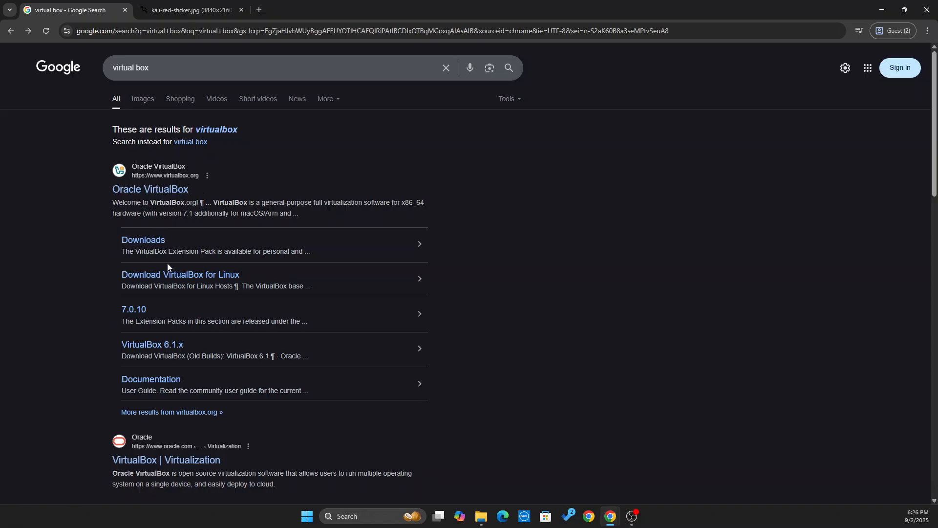
left_click(159, 192)
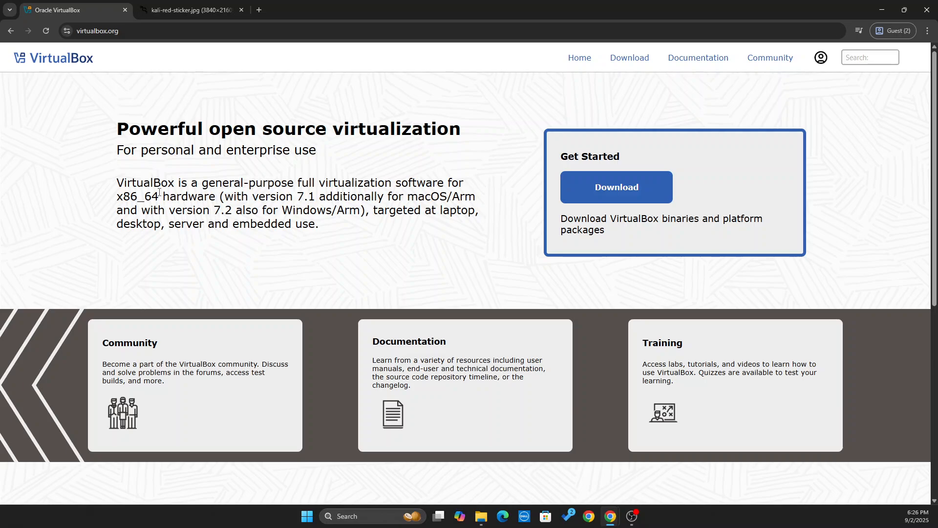
left_click(649, 197)
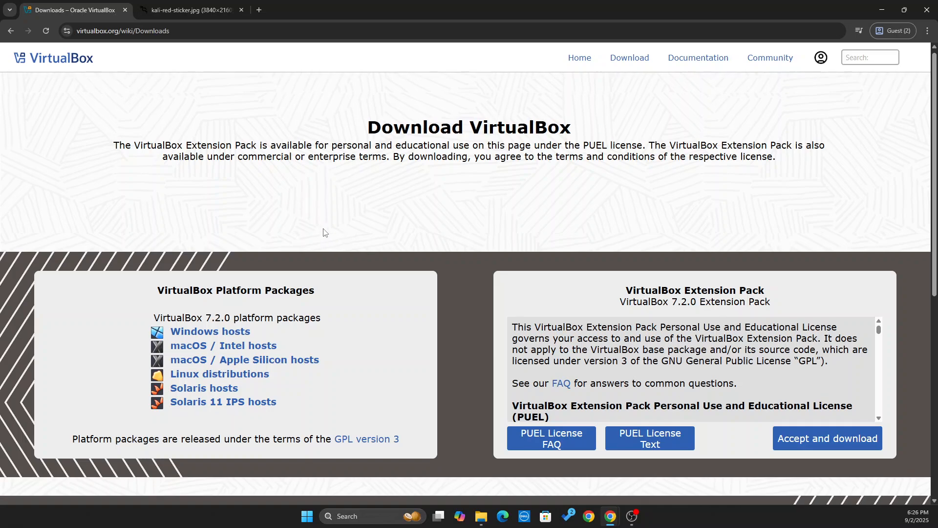
scroll(324, 233, "down", 3)
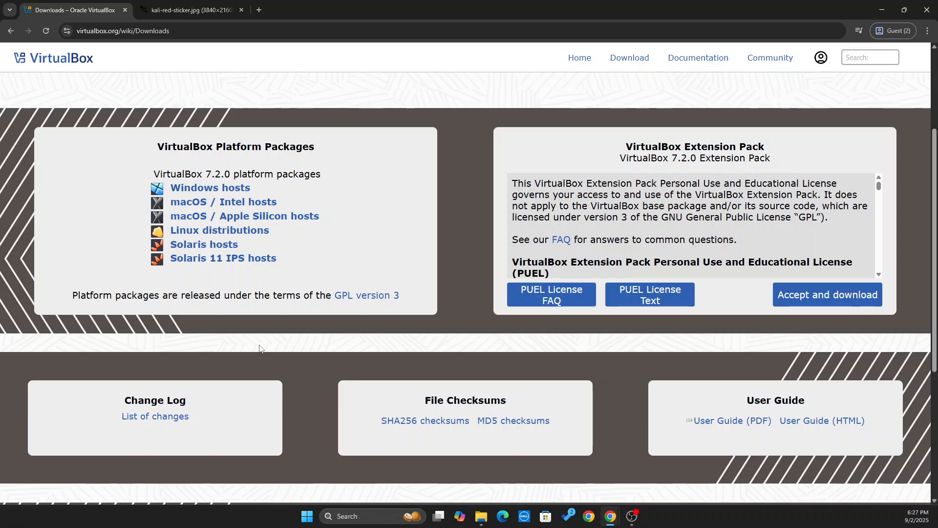
scroll(259, 348, "up", 1)
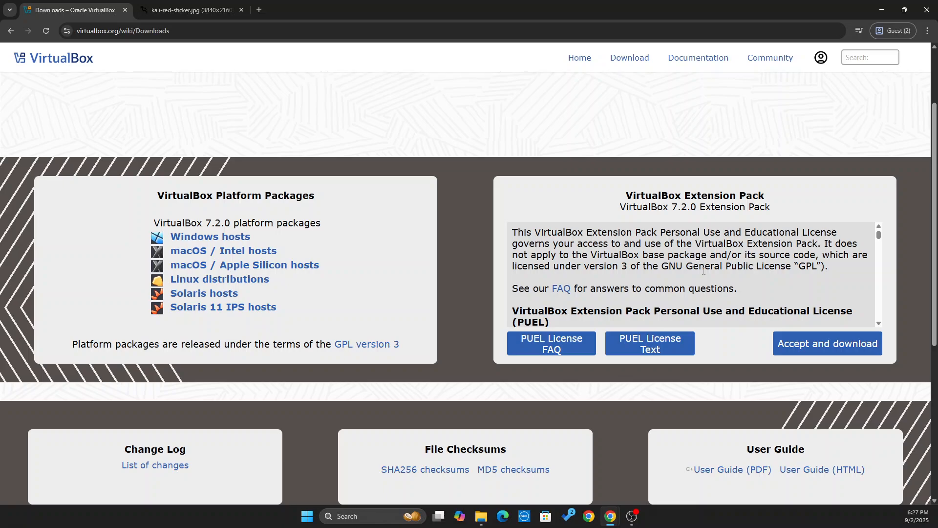
key("super+e")
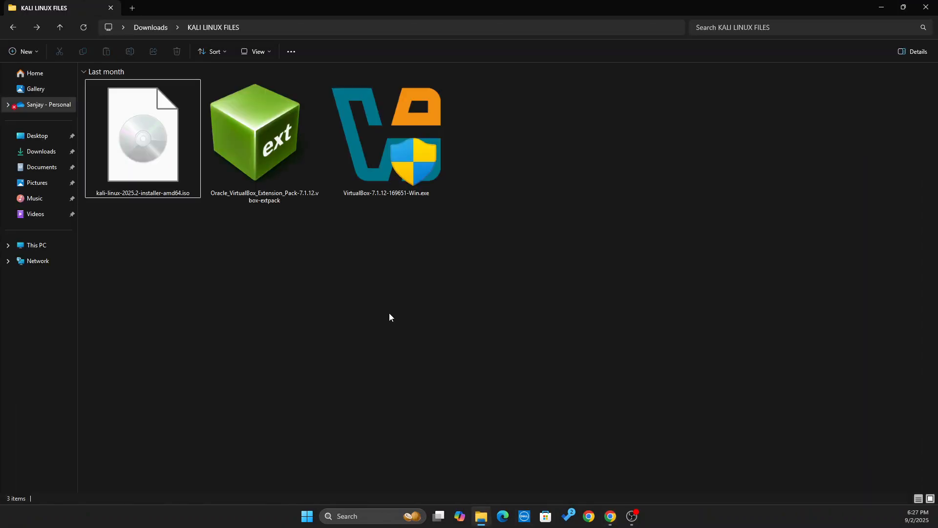
left_click(412, 179)
left_click(311, 178)
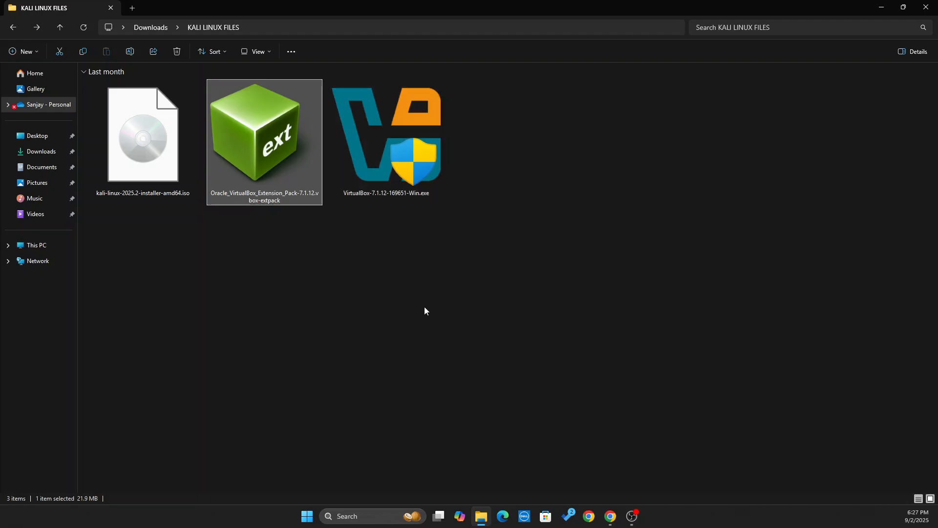
left_click(398, 177)
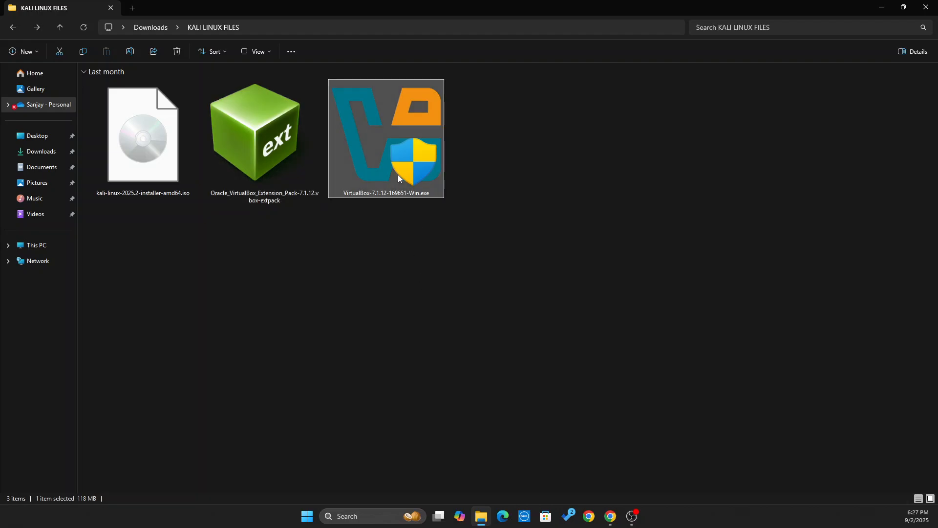
left_click(278, 142)
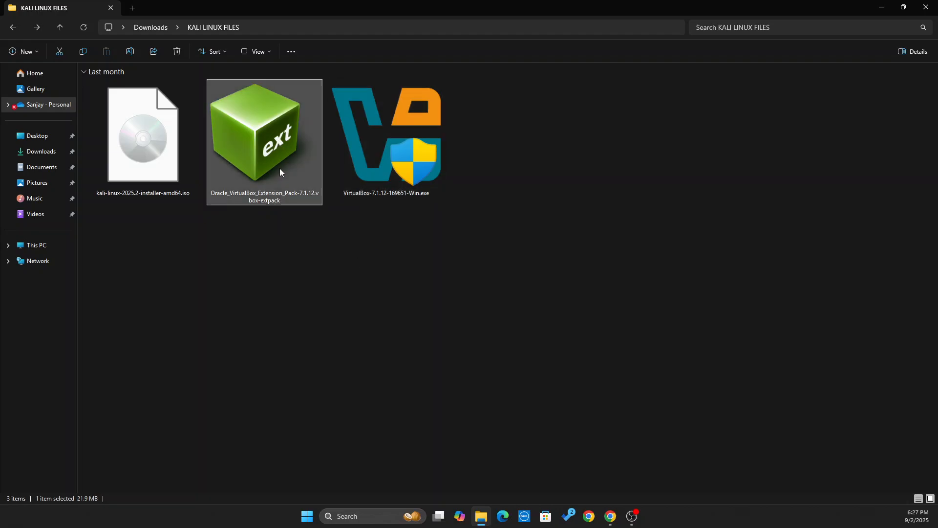
left_click(367, 163)
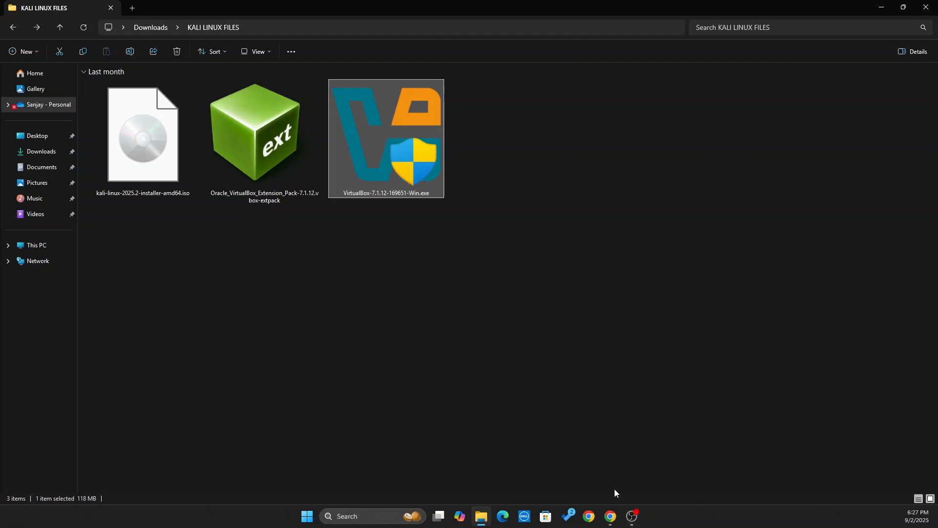
Search Windows for 'virtual box', then close the Bing results window it opened.
left_click(482, 516)
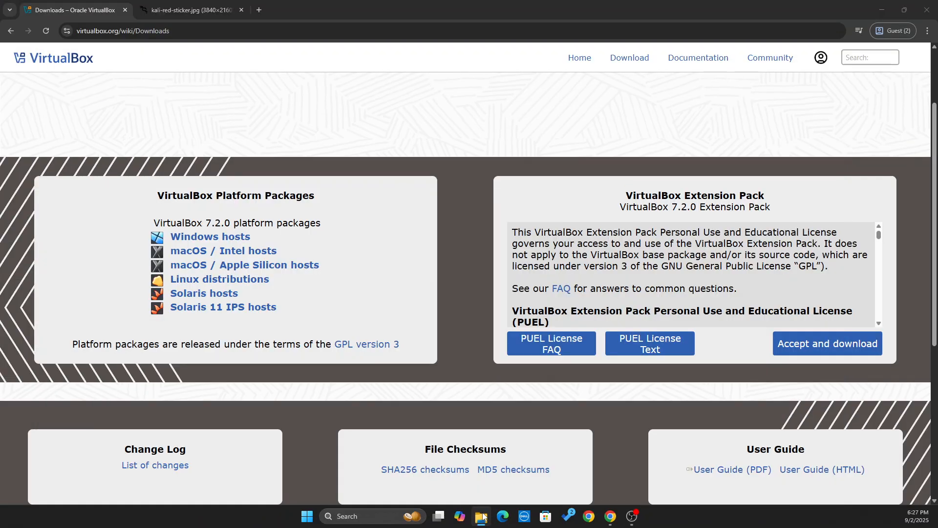
scroll(538, 264, "up", 2)
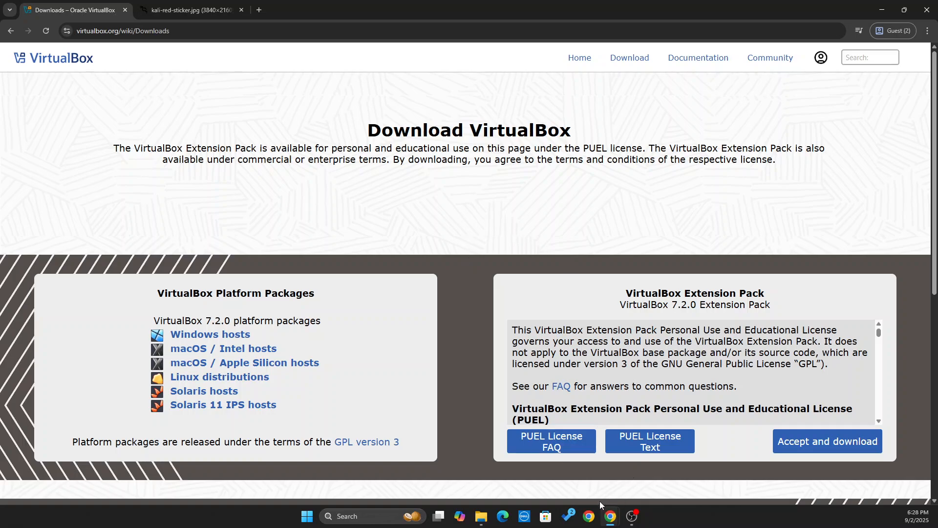
left_click(362, 517)
type("virtual bo")
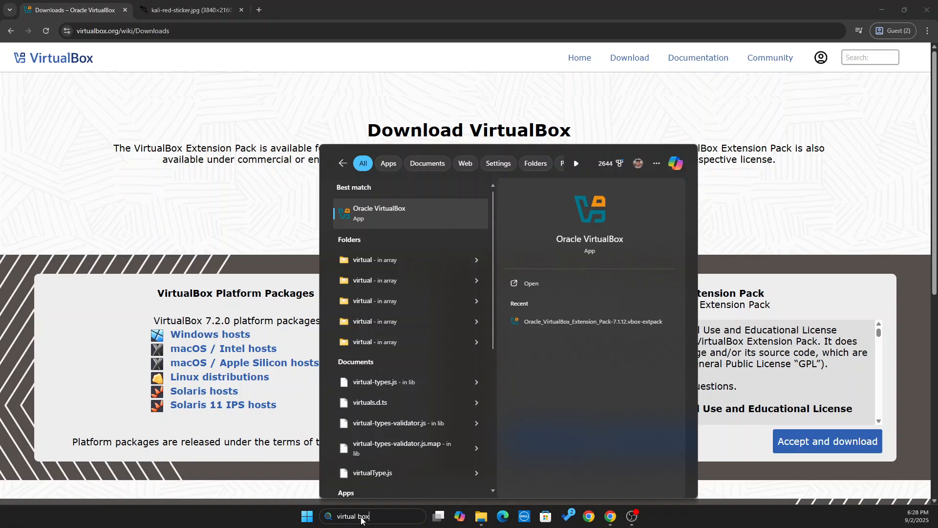
type("x")
key("Escape")
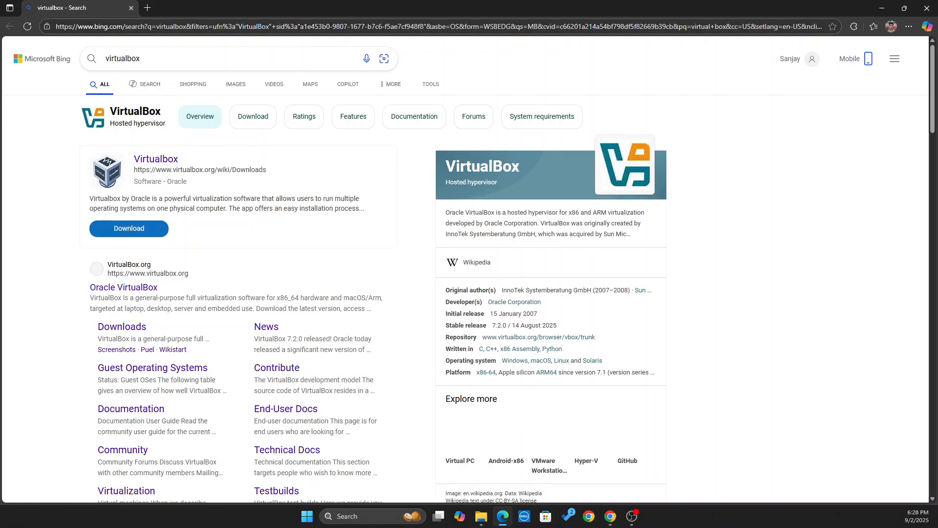
left_click(927, 8)
Search again with 'virtua' so Oracle VirtualBox shows as the best match.
left_click(368, 517)
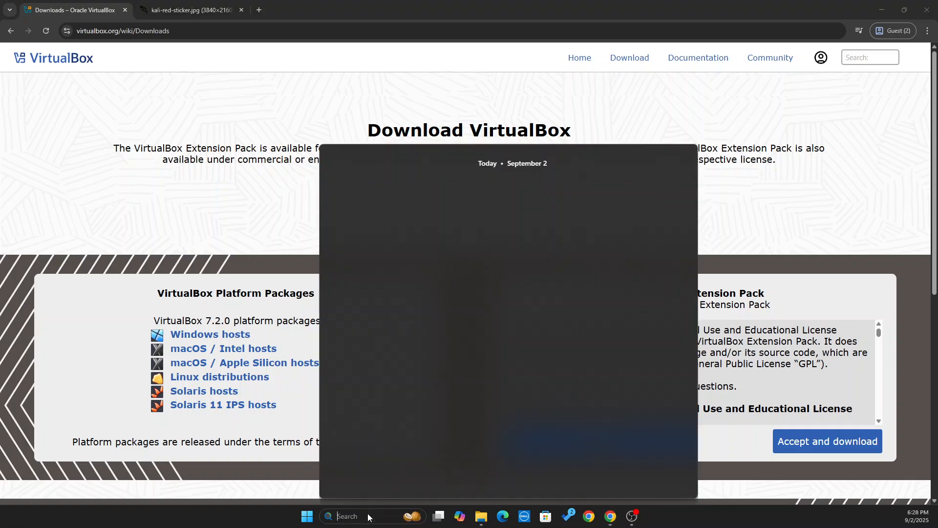
type("virtula")
key("BackSpace")
key("BackSpace")
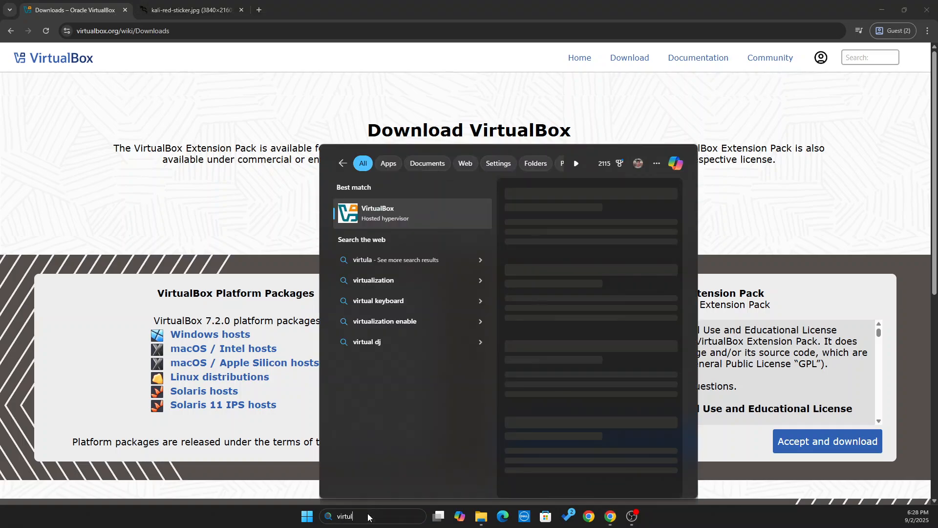
type("al")
key("BackSpace")
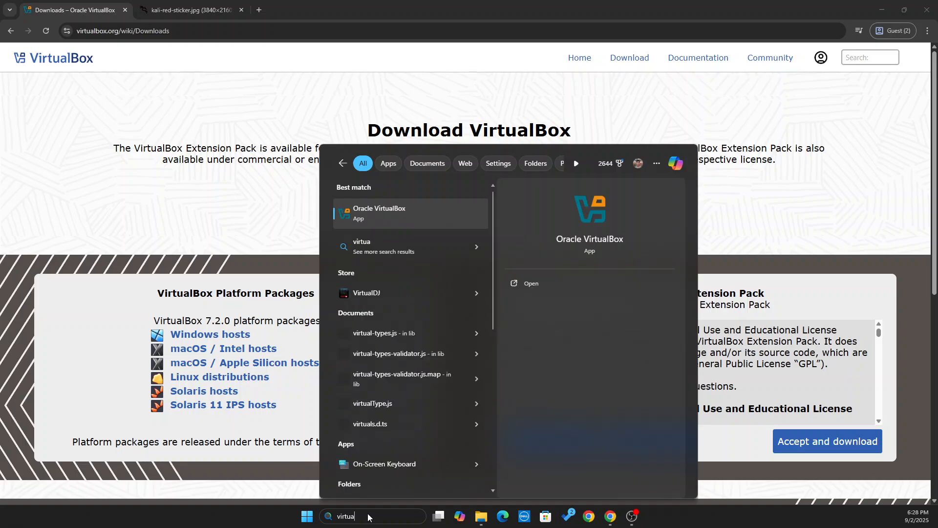
Launch Oracle VirtualBox and remove the Kali Linux machine, choosing Delete all files.
left_click(386, 210)
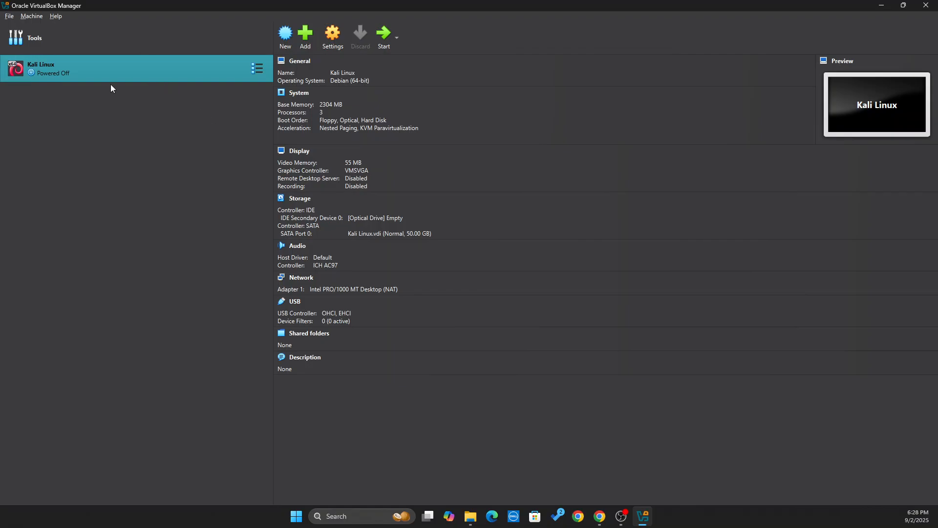
left_click(261, 71)
right_click(208, 60)
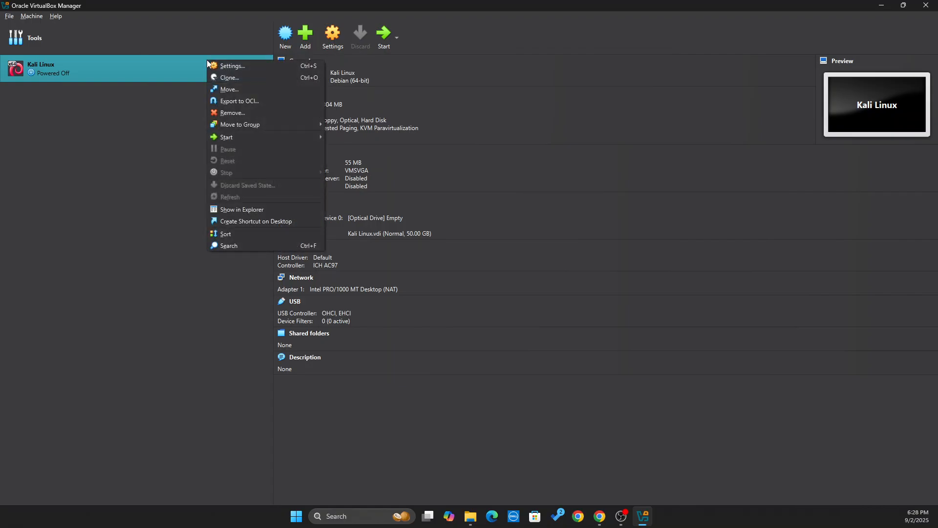
left_click(239, 114)
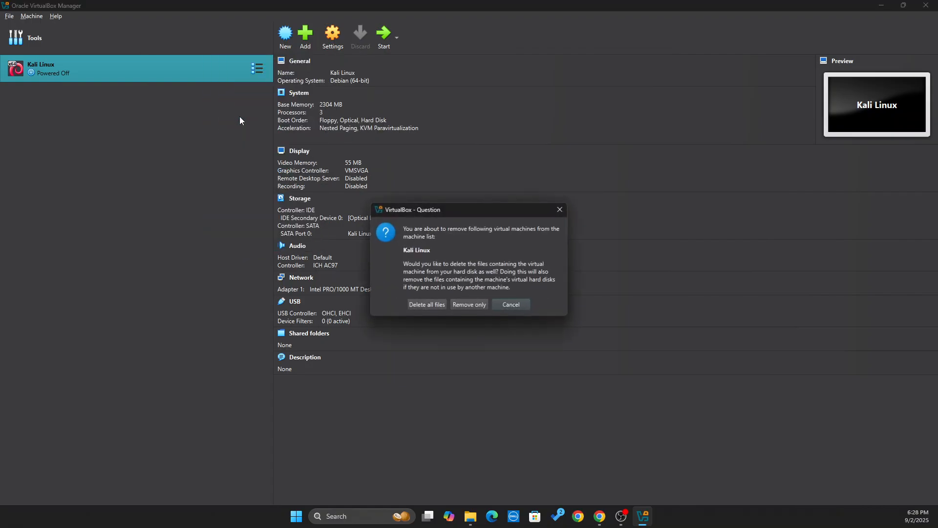
left_click(436, 305)
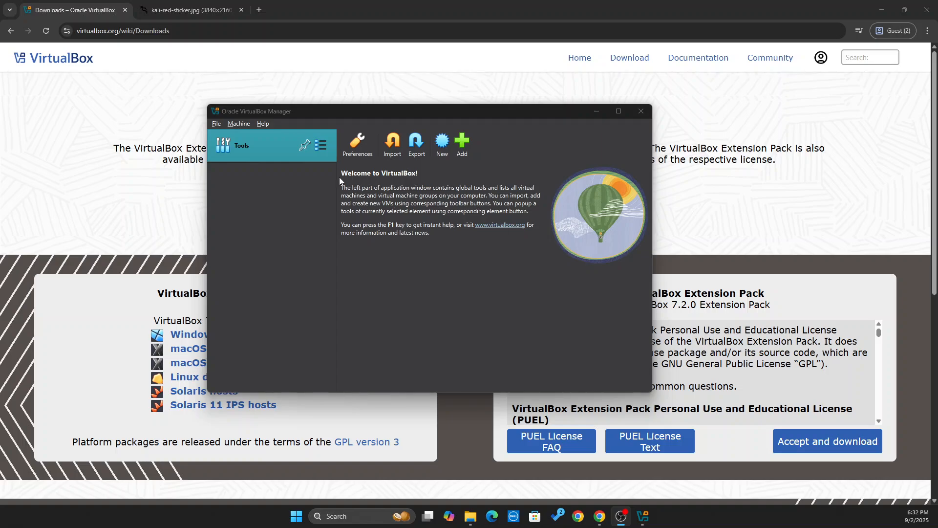
Switch VirtualBox's Tools view to Extensions.
left_click(321, 146)
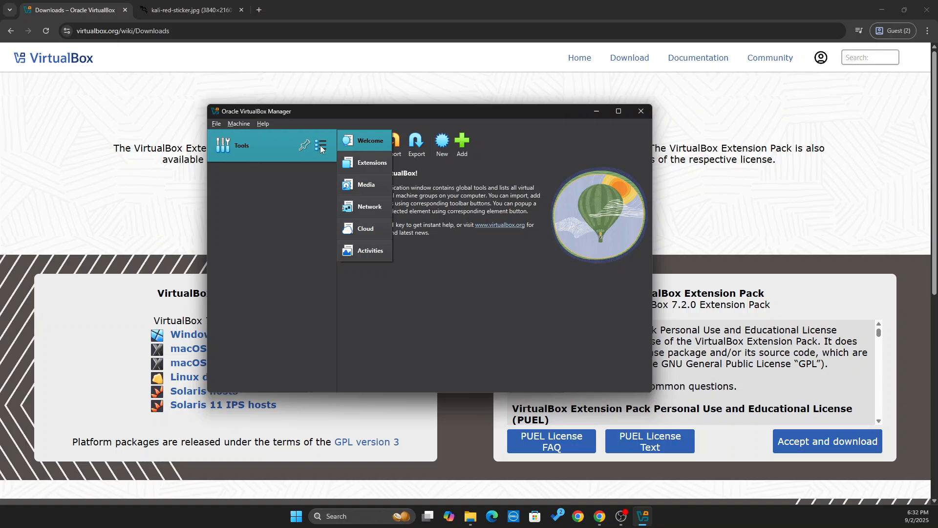
left_click(357, 162)
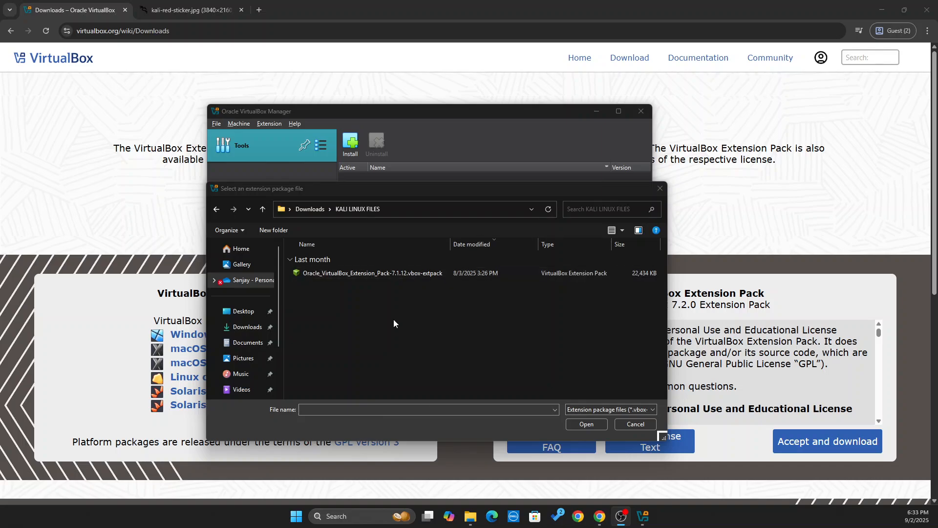
Install the 7.1.12 .vbox-extpack file, agree to its licence, and close VirtualBox Manager.
left_click(362, 271)
left_click(586, 424)
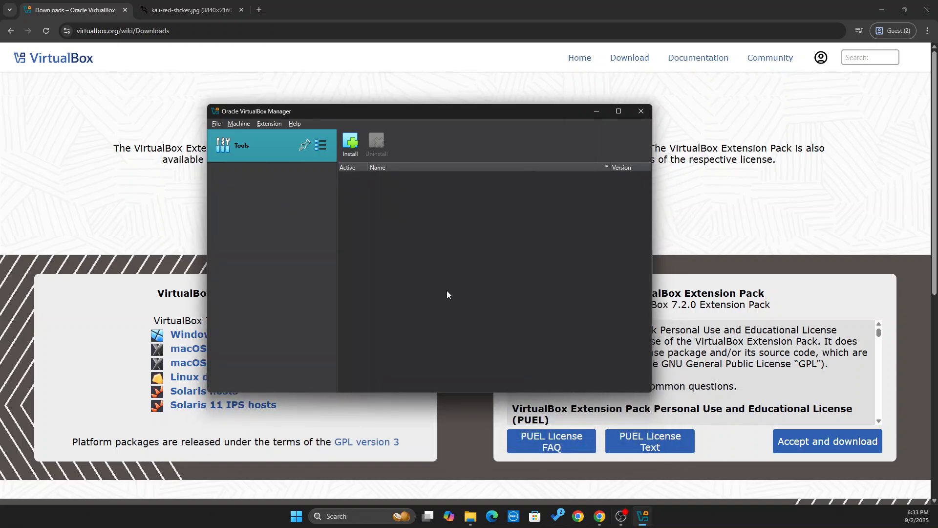
left_click(417, 316)
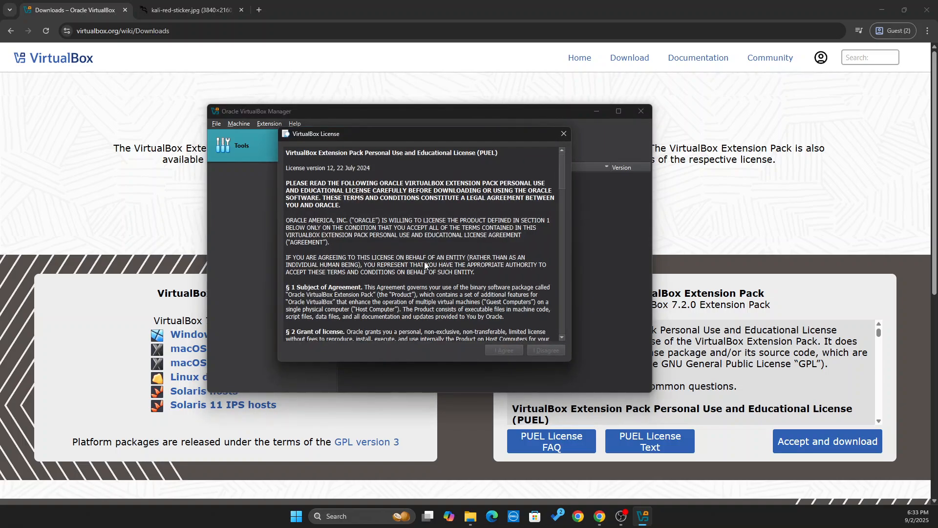
scroll(424, 262, "down", 15)
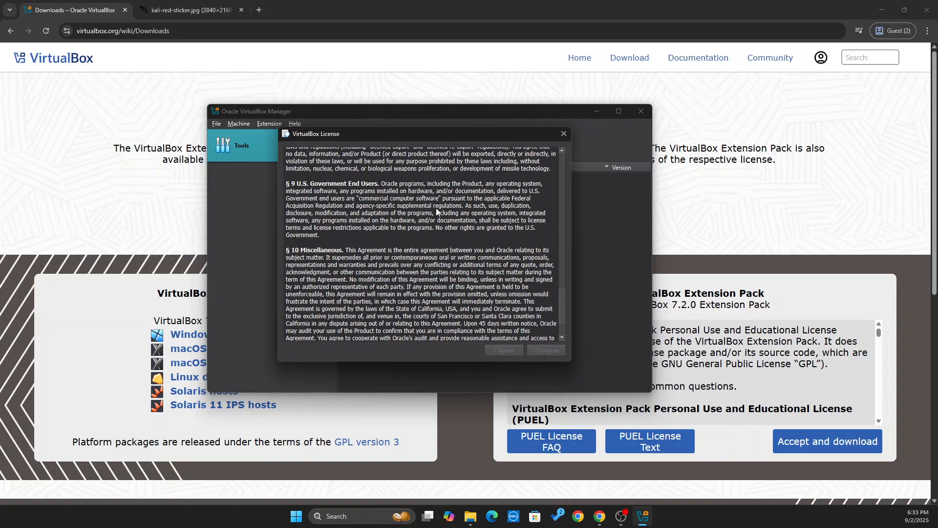
scroll(436, 207, "down", 3)
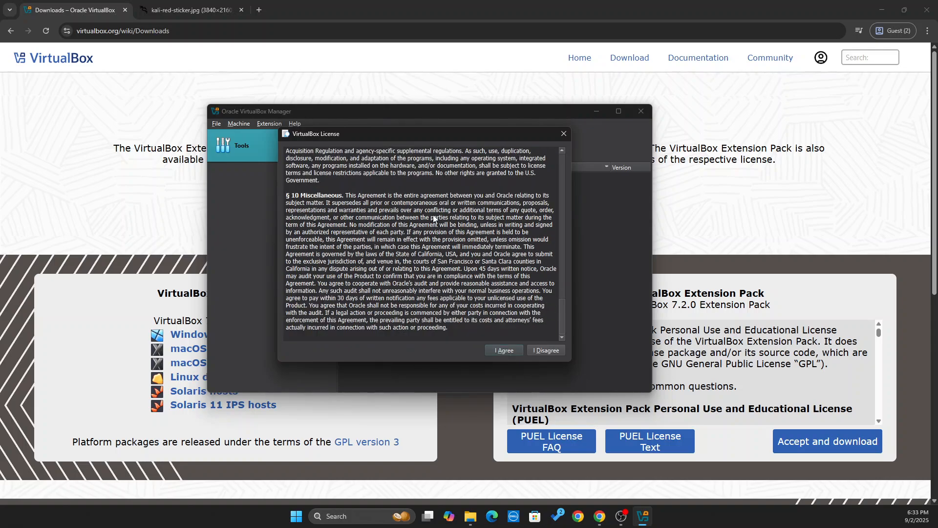
left_click(503, 350)
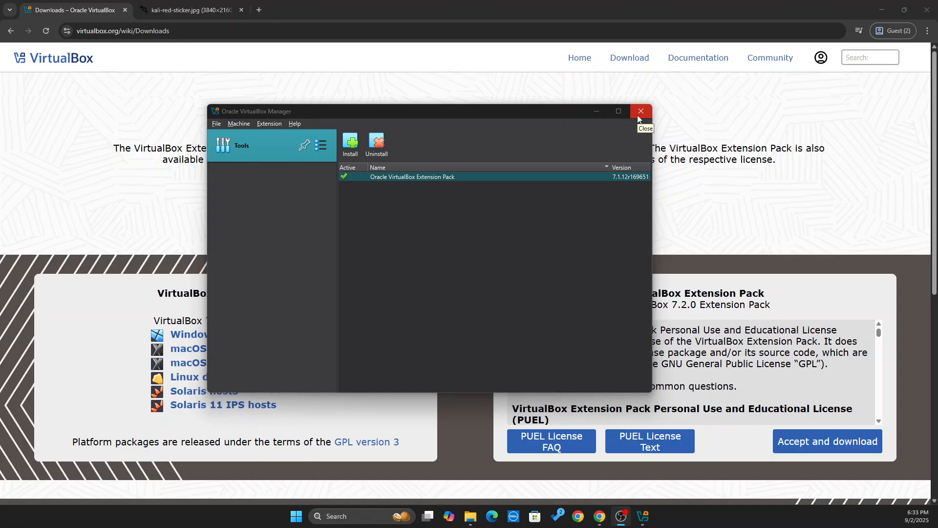
left_click(349, 113)
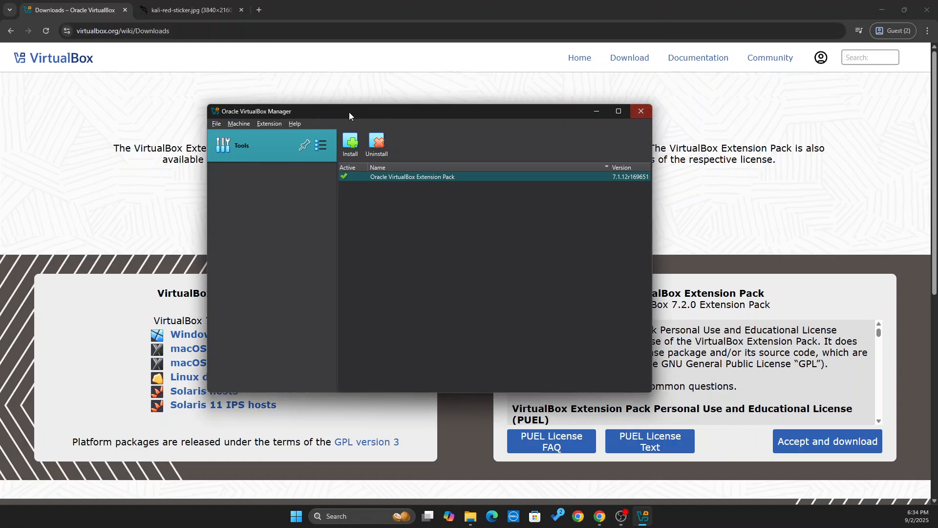
key("alt+F4")
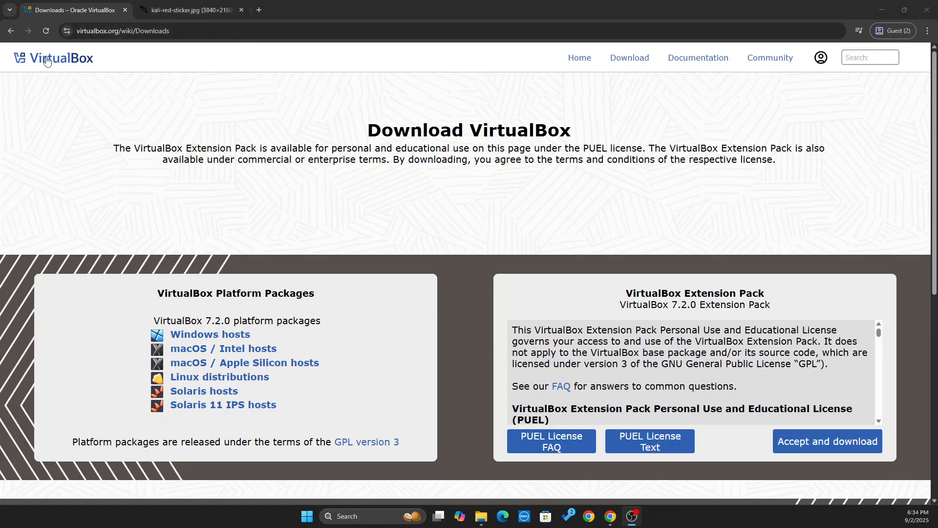
Go back to the Google results and replace the query with 'kali linux'.
left_click(11, 31)
left_click(12, 31)
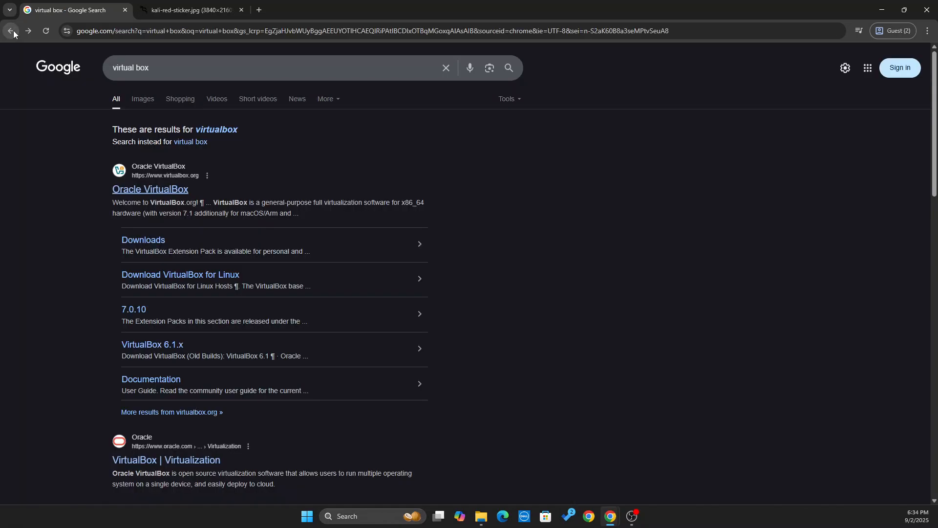
left_click(444, 69)
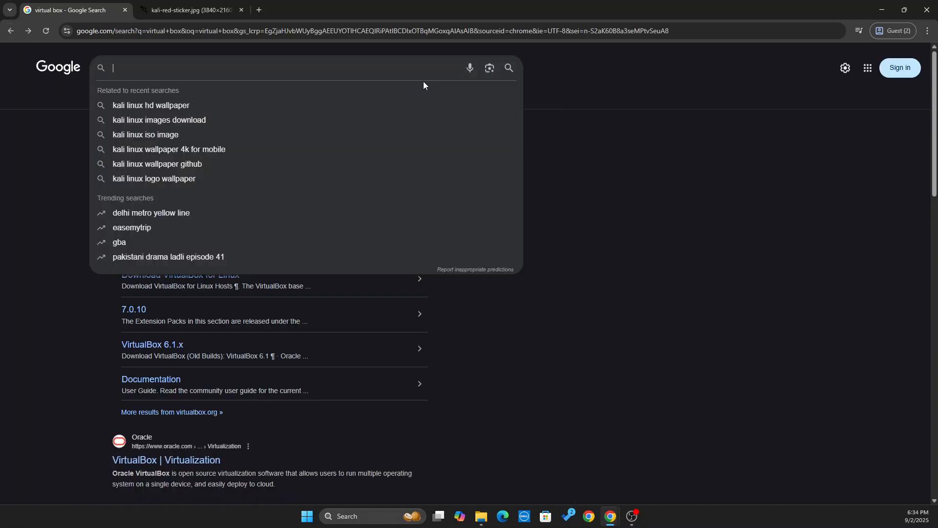
type("kali ")
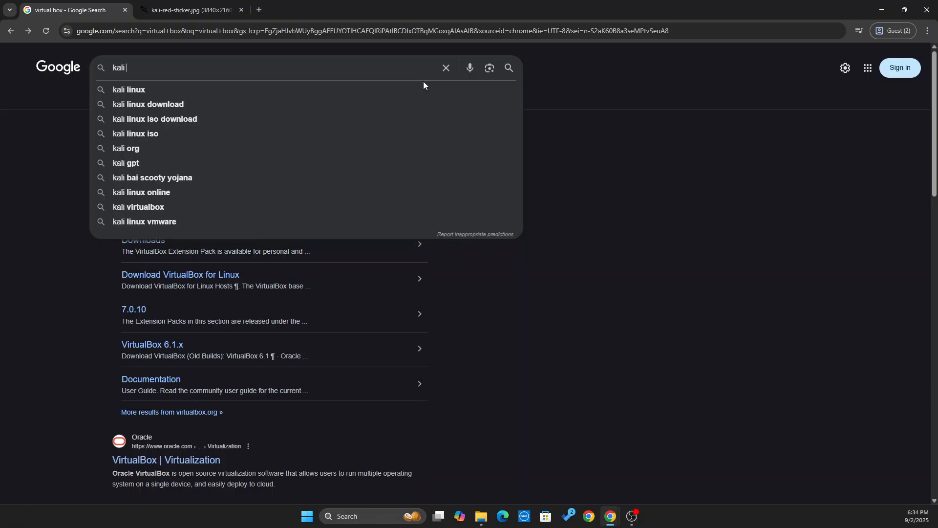
type("linux")
key("Return")
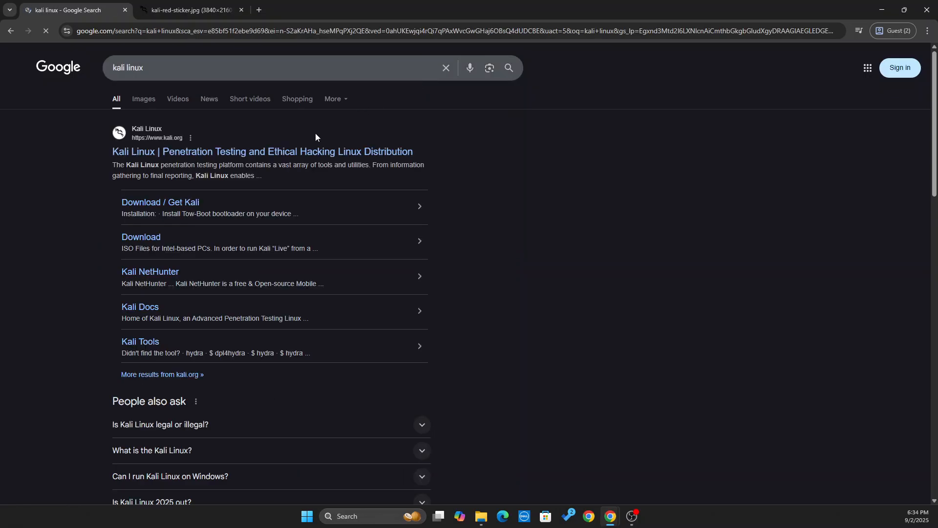
Open kali.org, go to the Get Kali page, and scroll to the x86_64 Installer Images.
left_click(194, 154)
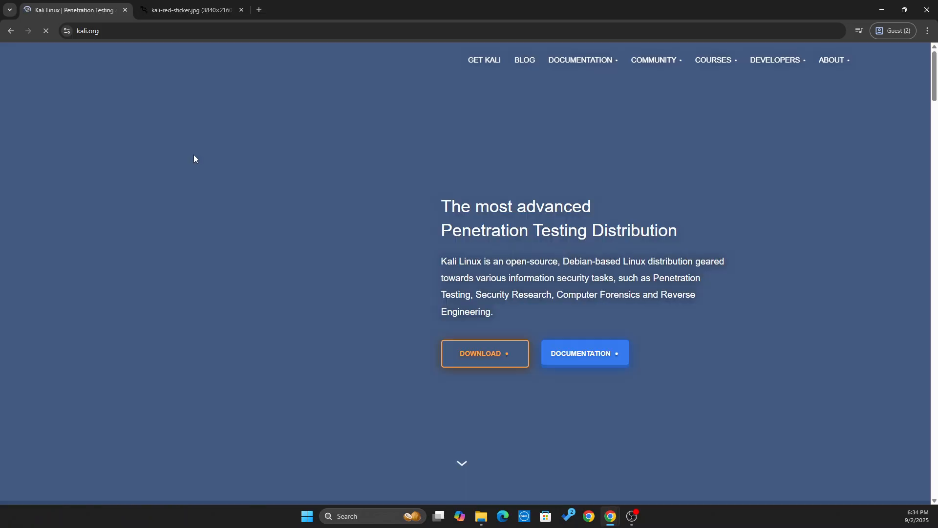
scroll(464, 155, "down", 12)
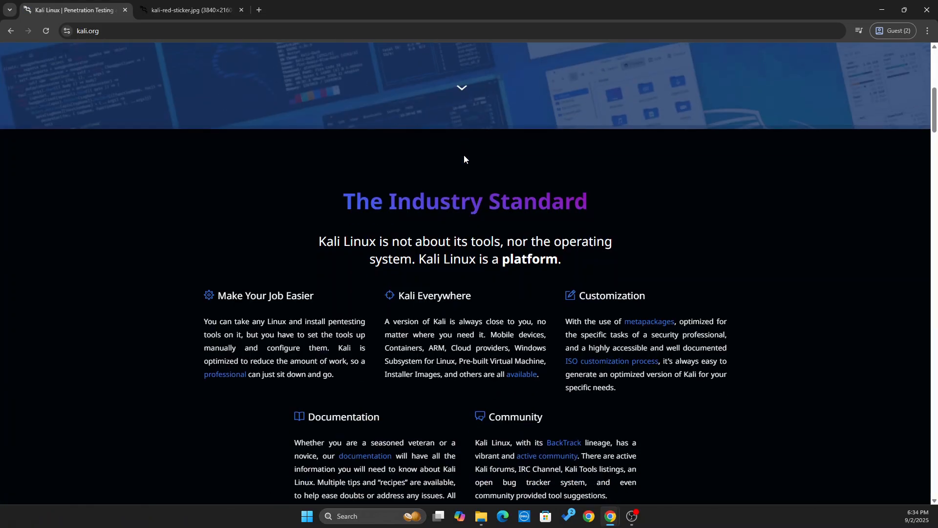
scroll(463, 161, "down", 15)
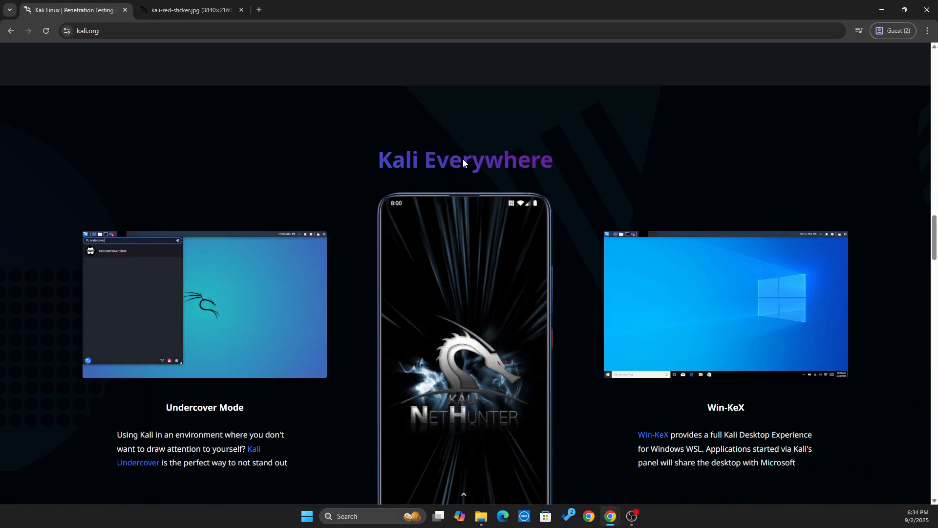
scroll(463, 161, "up", 20)
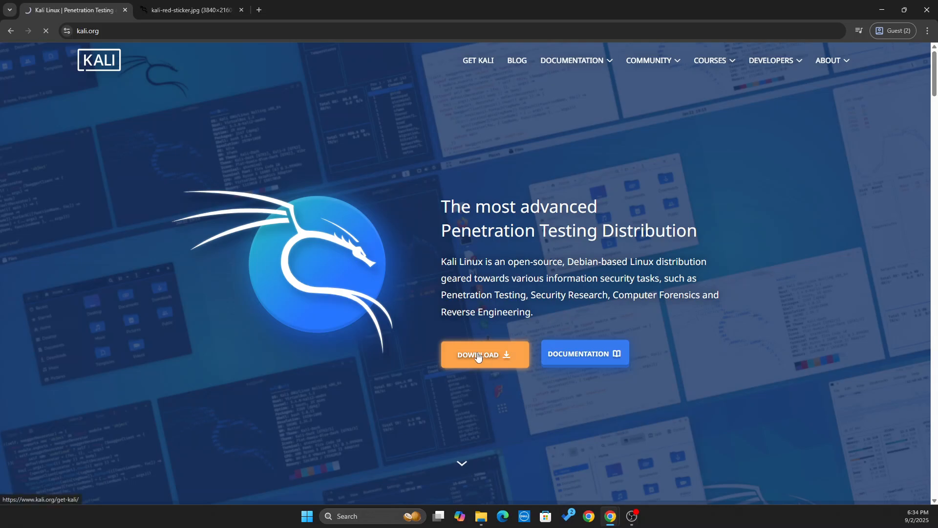
left_click(477, 354)
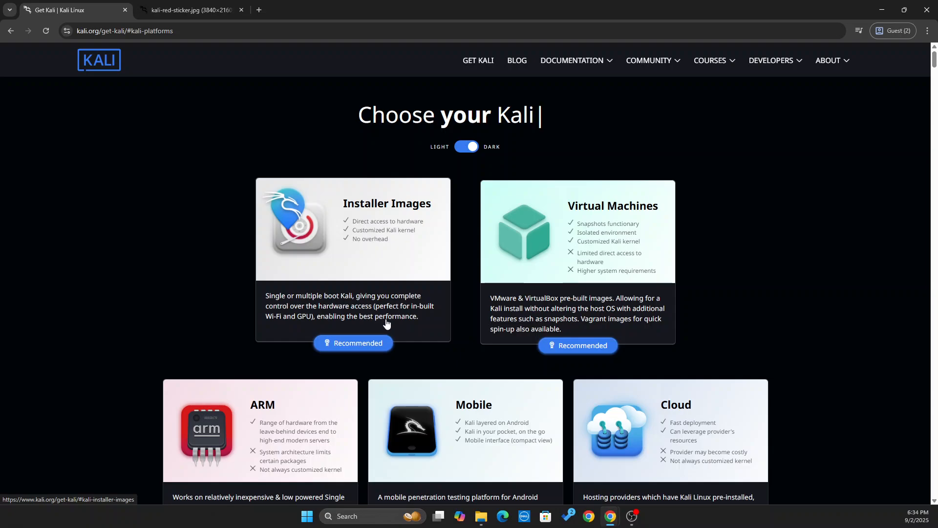
left_click(333, 261)
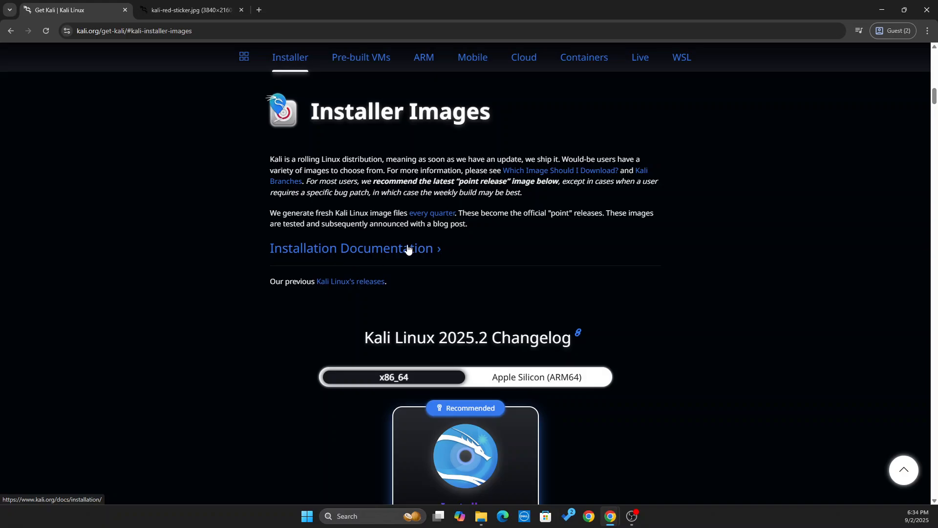
scroll(361, 213, "down", 6)
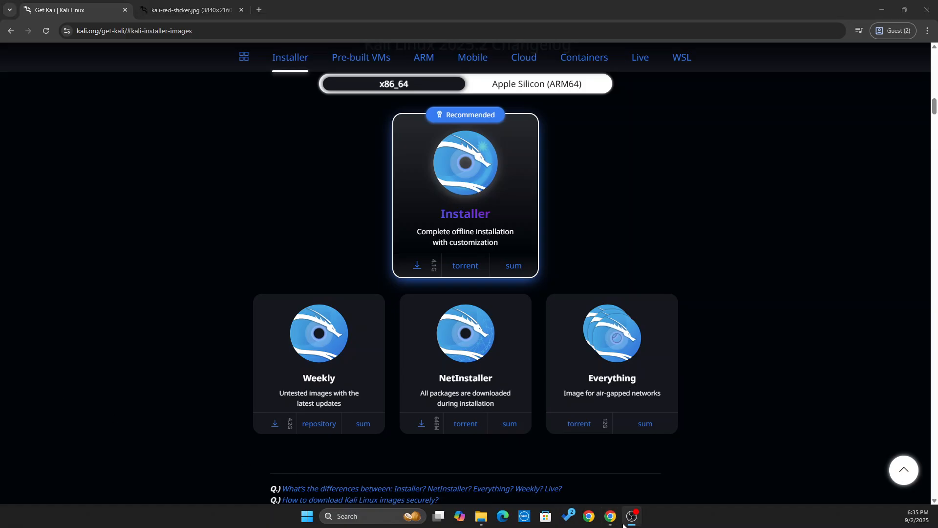
Confirm kali-linux-2025.2-installer-amd64.iso is in the KALI LINUX FILES folder.
left_click(482, 516)
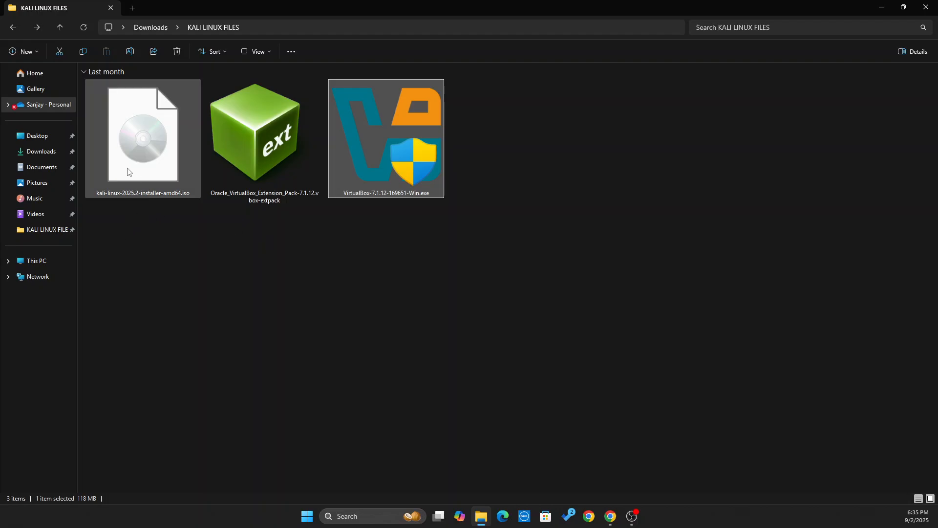
left_click(157, 171)
left_click(161, 282)
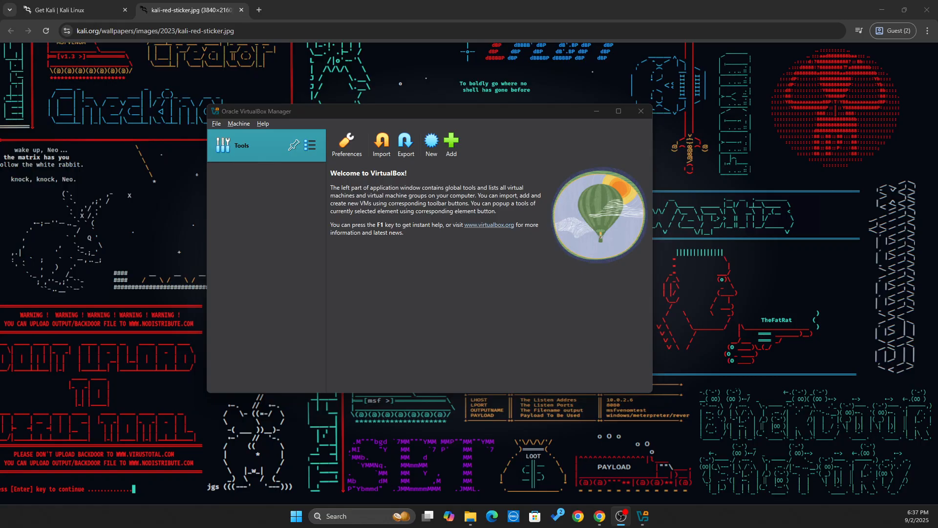
Start a new VM named Kali Linux with type Linux and subtype Debian (64-bit).
left_click(431, 154)
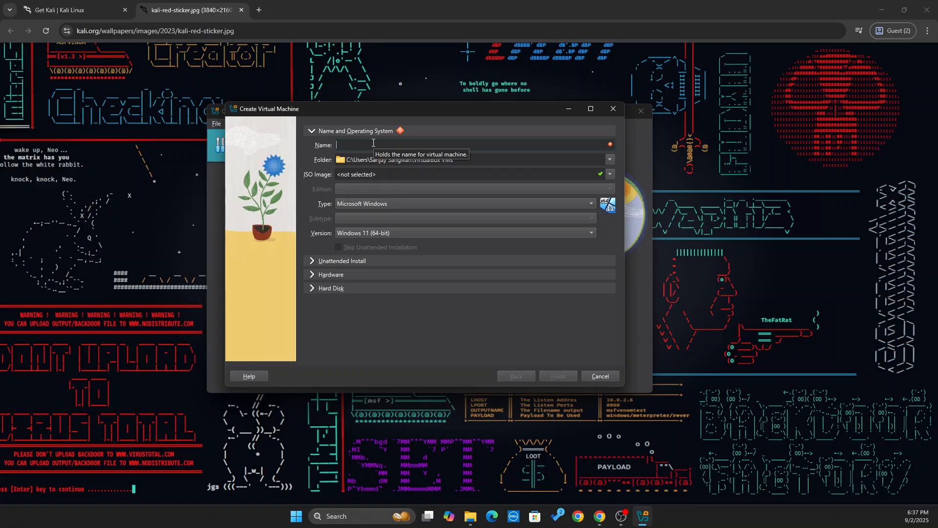
type("Kali Linux")
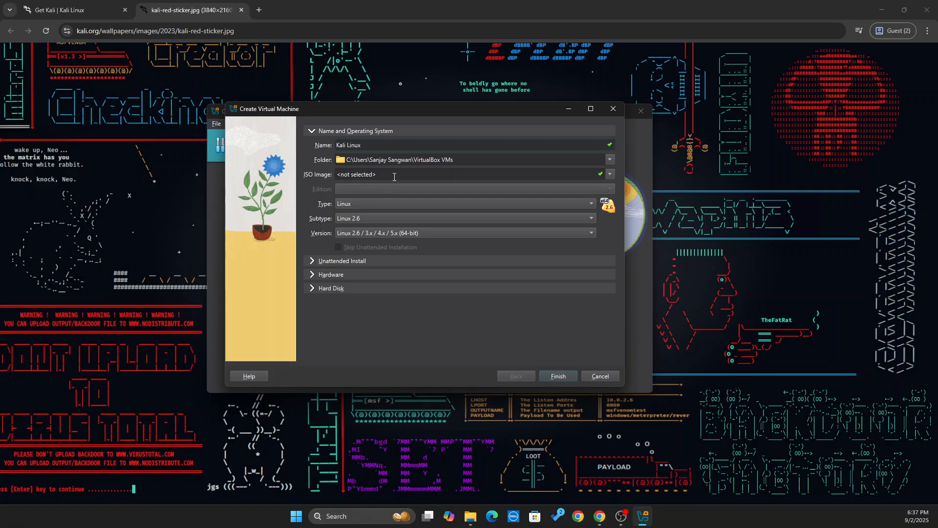
left_click(398, 206)
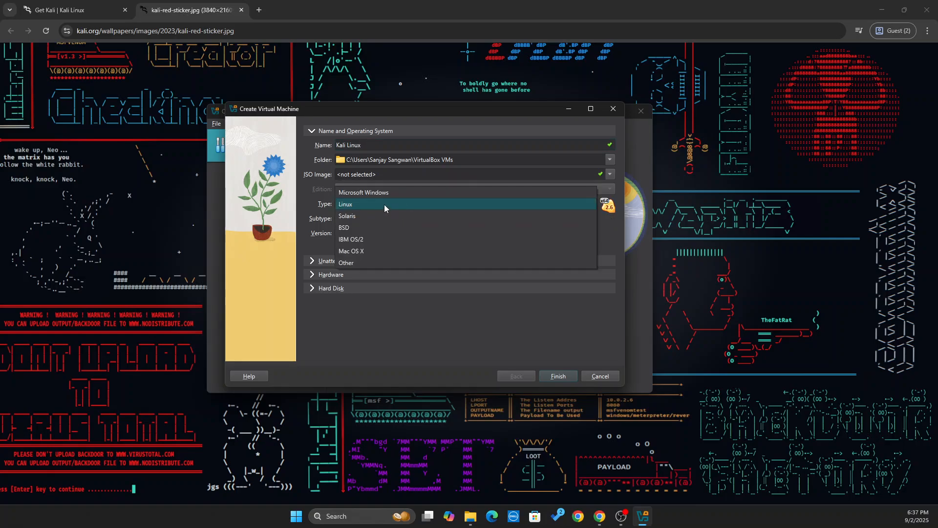
left_click(384, 205)
left_click(380, 219)
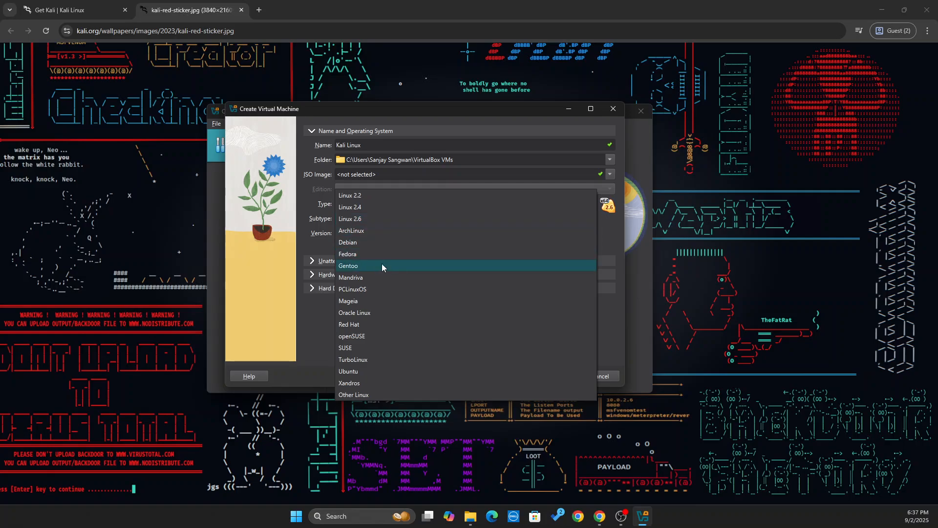
left_click(382, 242)
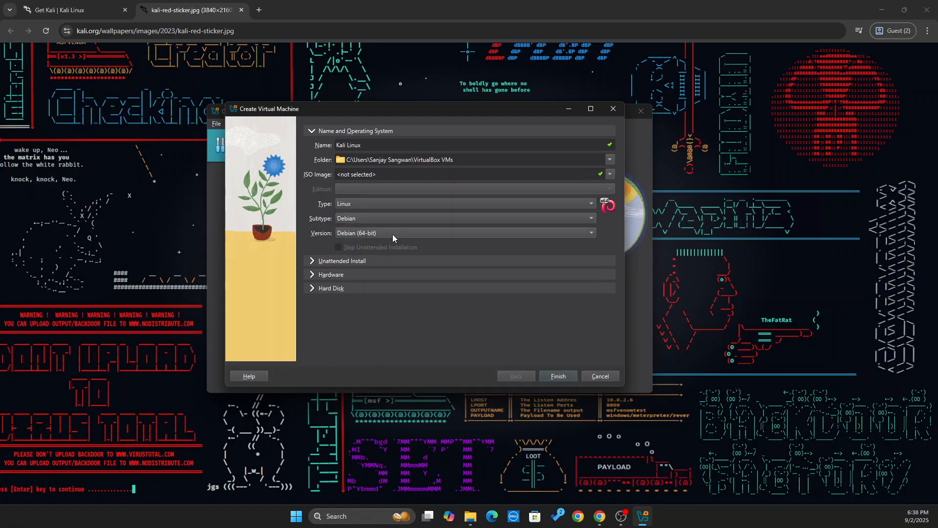
left_click(368, 261)
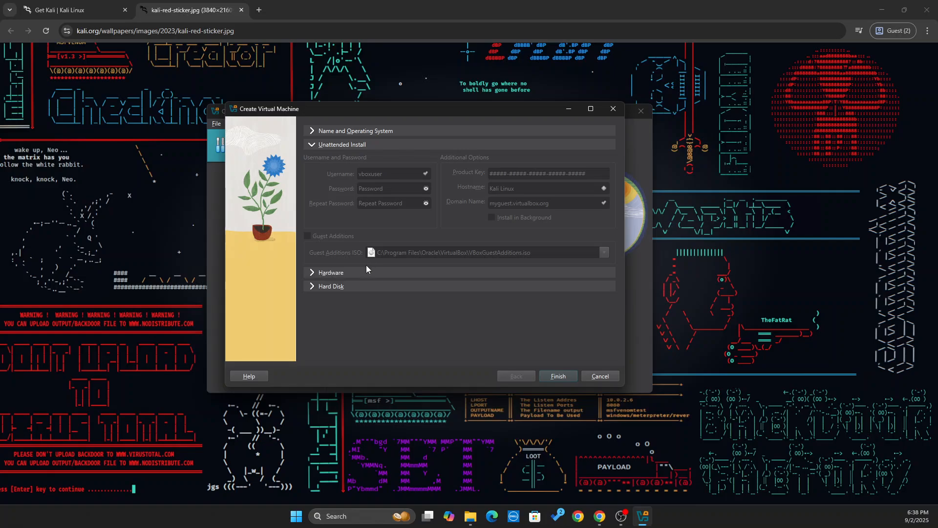
Raise Processors to 2 under Hardware, keep 2048 MB memory, and finish creating the VM.
left_click(360, 274)
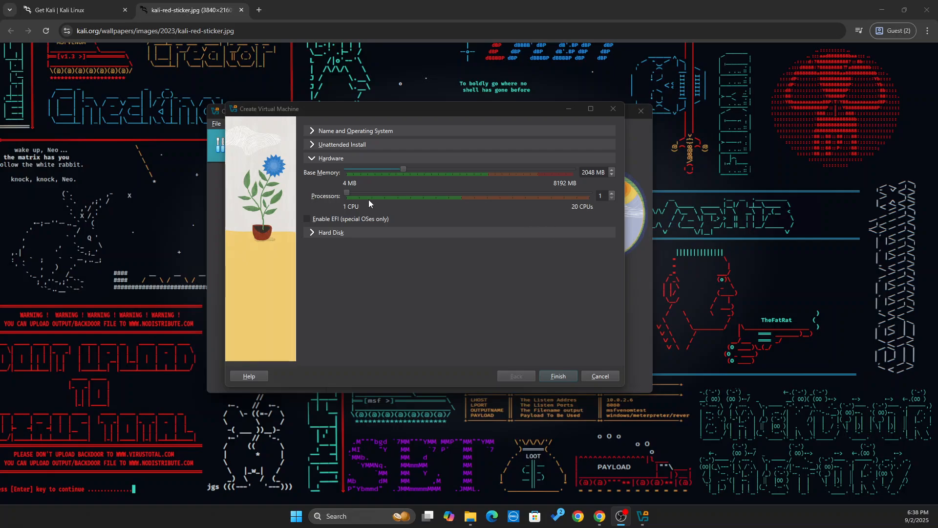
left_click_drag(347, 193, 360, 196)
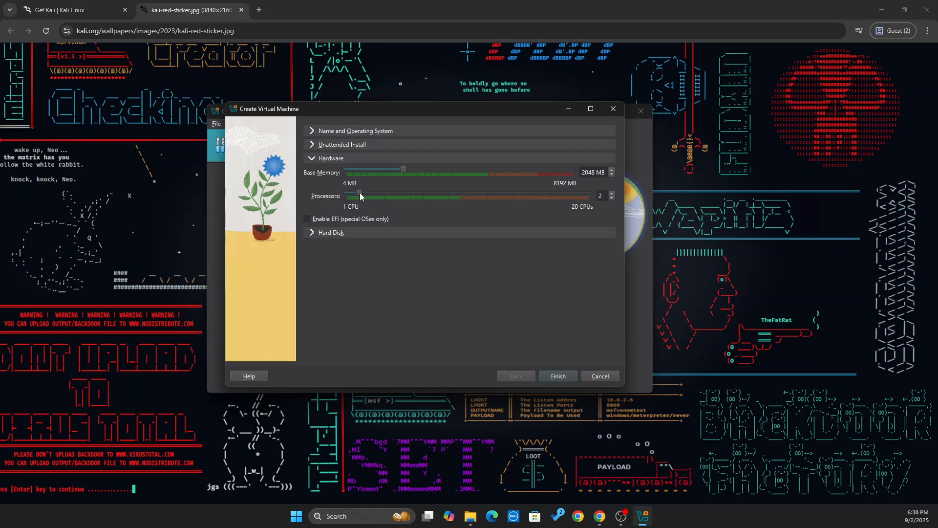
left_click(559, 377)
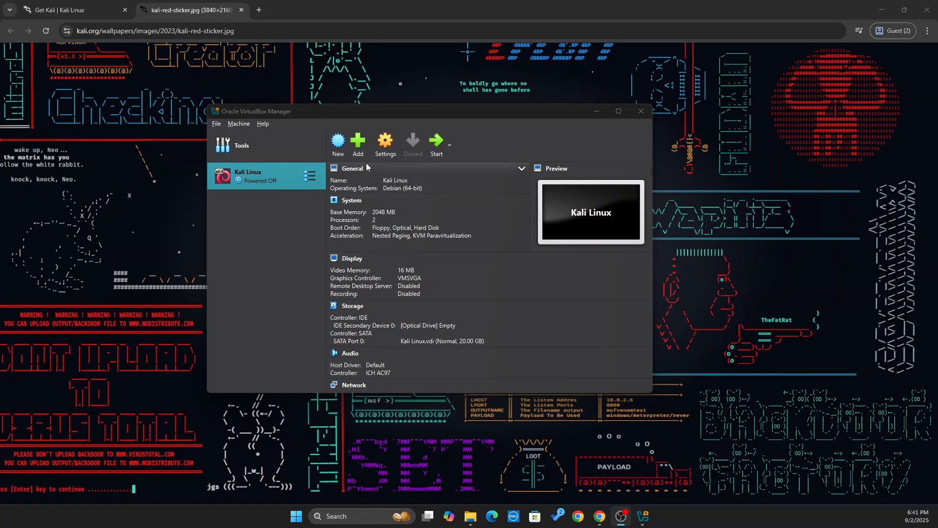
In the Kali Linux settings, set Shared Clipboard and Drag'n'Drop to Bidirectional.
left_click(383, 148)
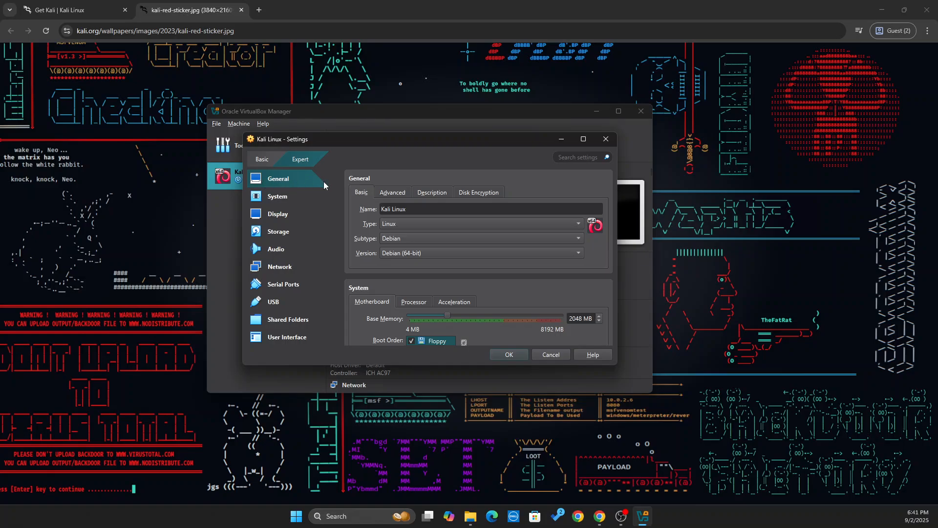
left_click(397, 193)
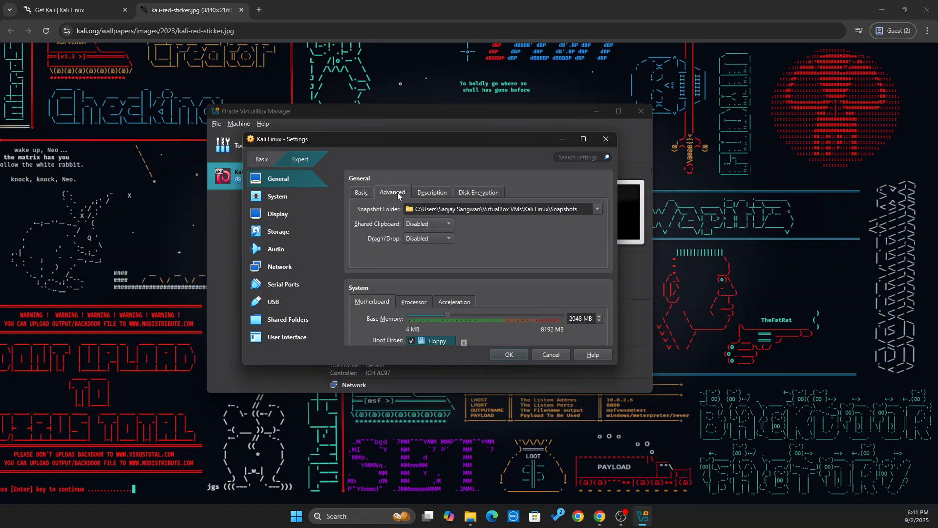
left_click(441, 224)
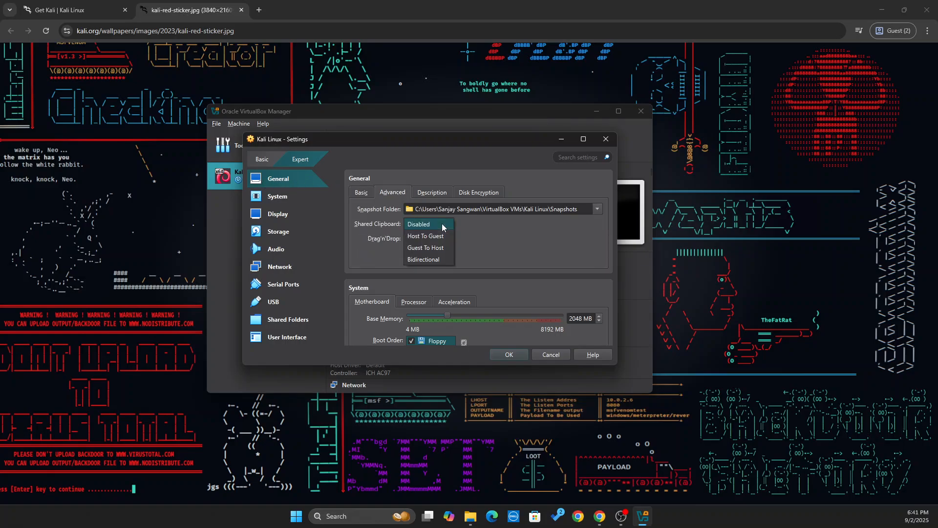
left_click(427, 259)
left_click(441, 239)
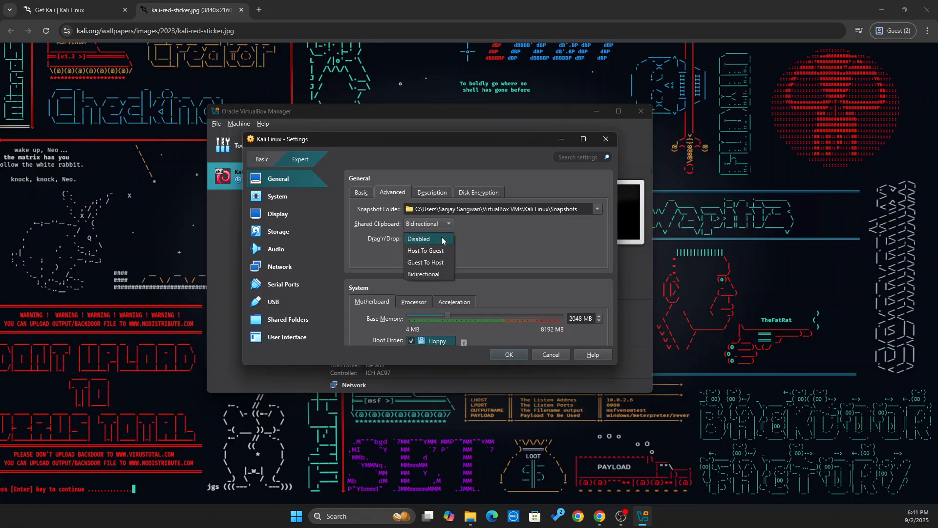
left_click(416, 275)
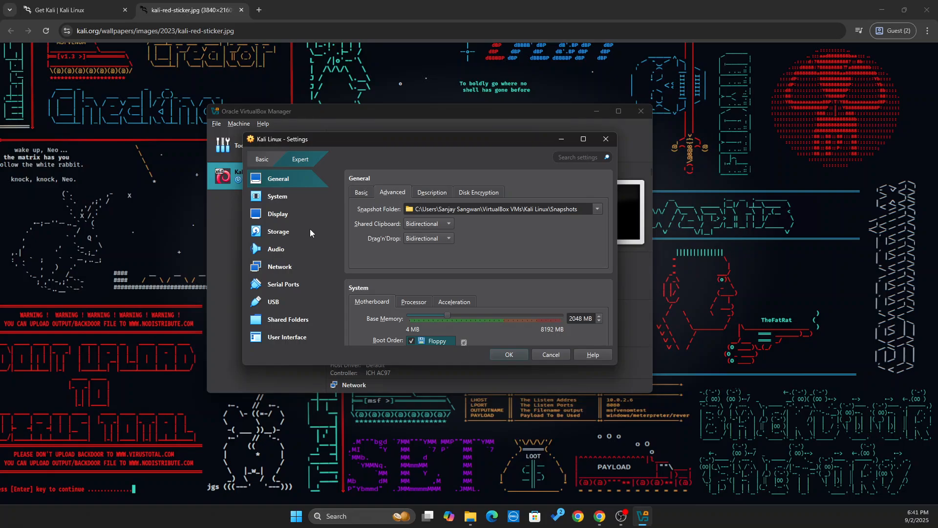
Look through the System and Display pages, then bring up the Storage page.
left_click(272, 199)
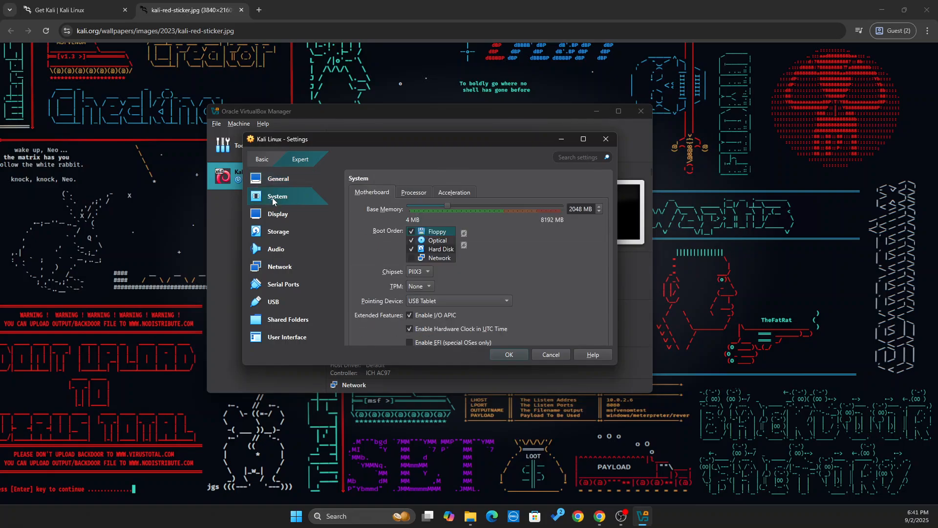
scroll(342, 230, "down", 3)
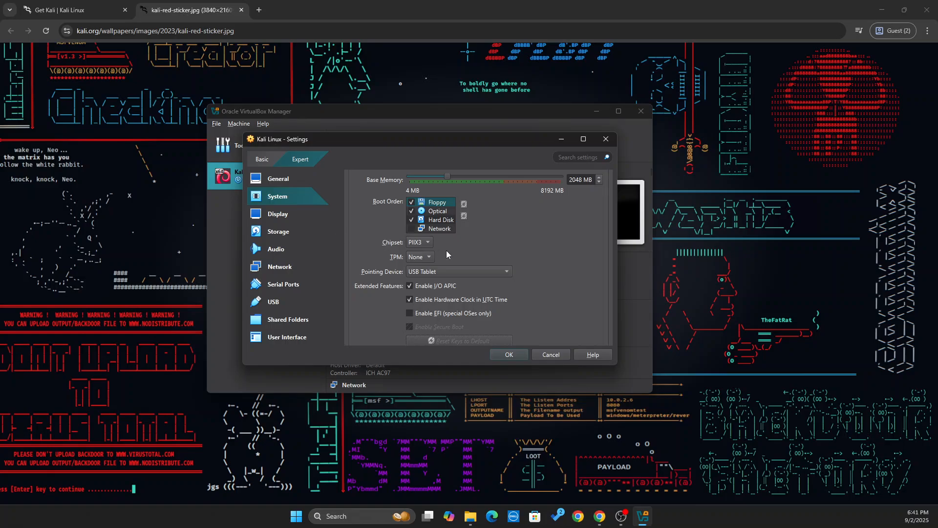
scroll(447, 251, "up", 5)
left_click(276, 199)
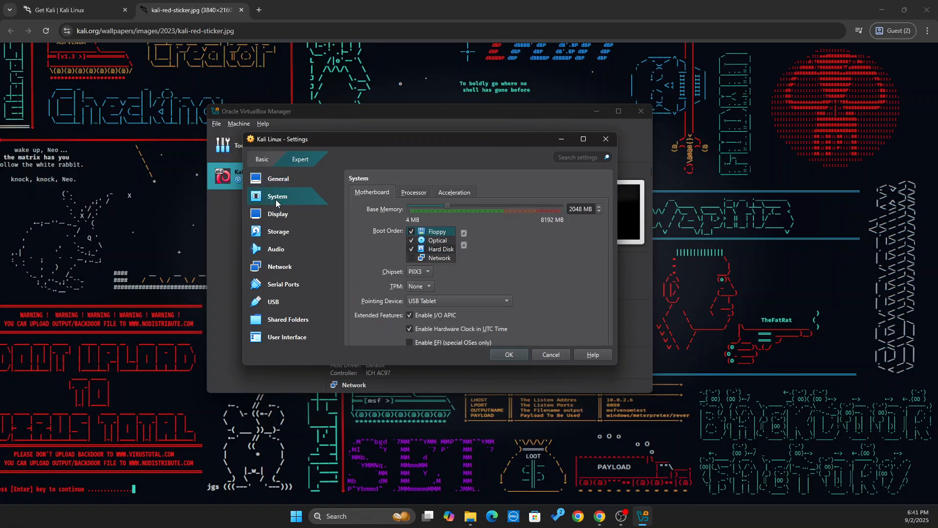
left_click(280, 214)
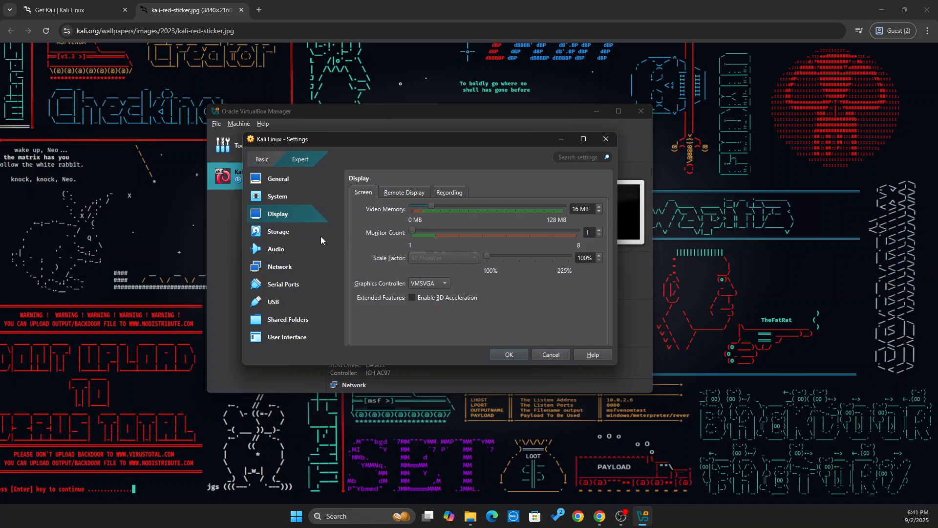
left_click(274, 234)
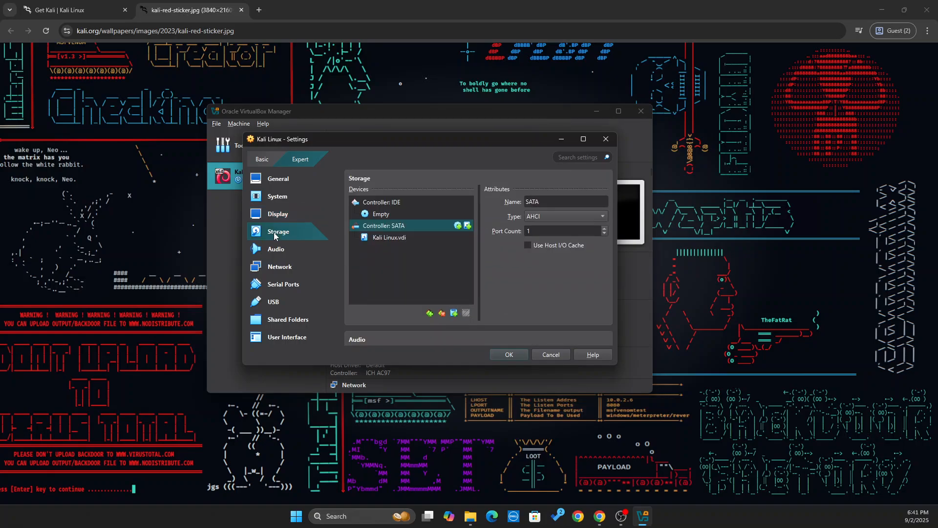
Load kali-linux-2025.2-installer-amd64.iso into the empty IDE optical drive.
left_click(380, 215)
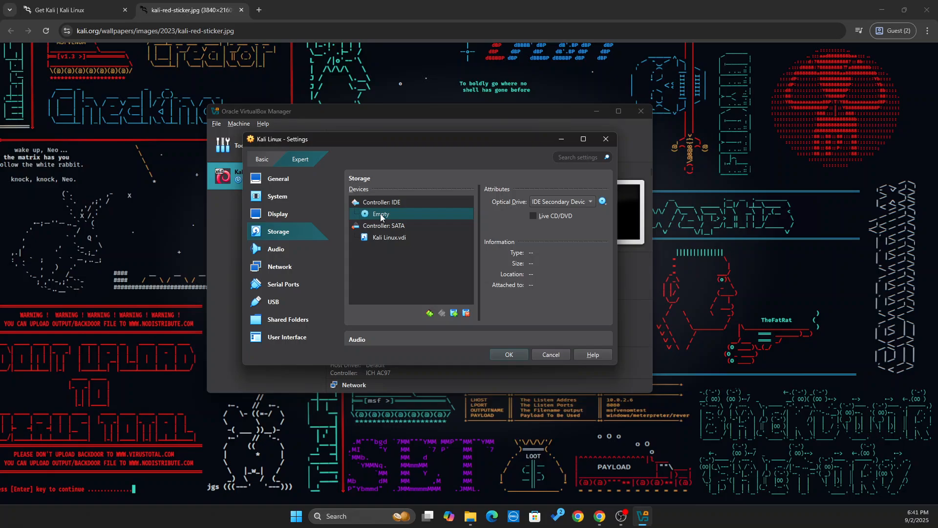
left_click(603, 202)
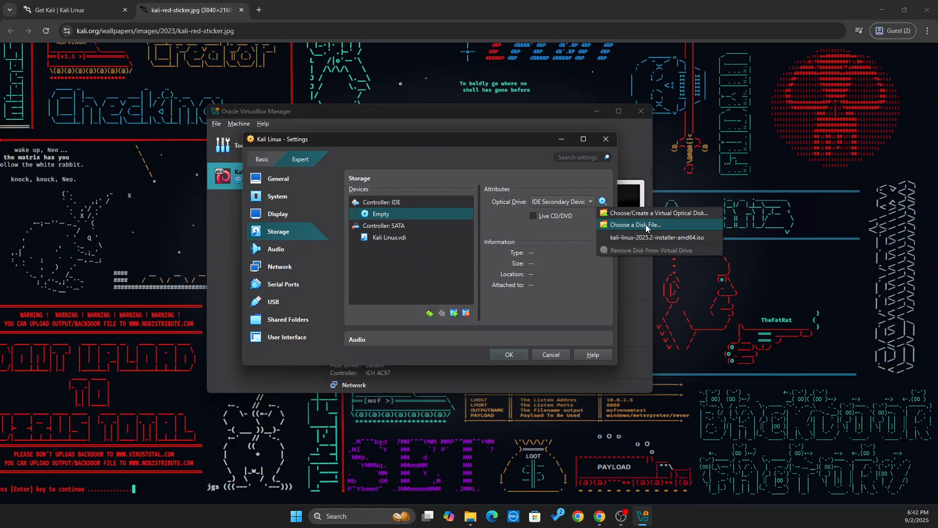
left_click(667, 237)
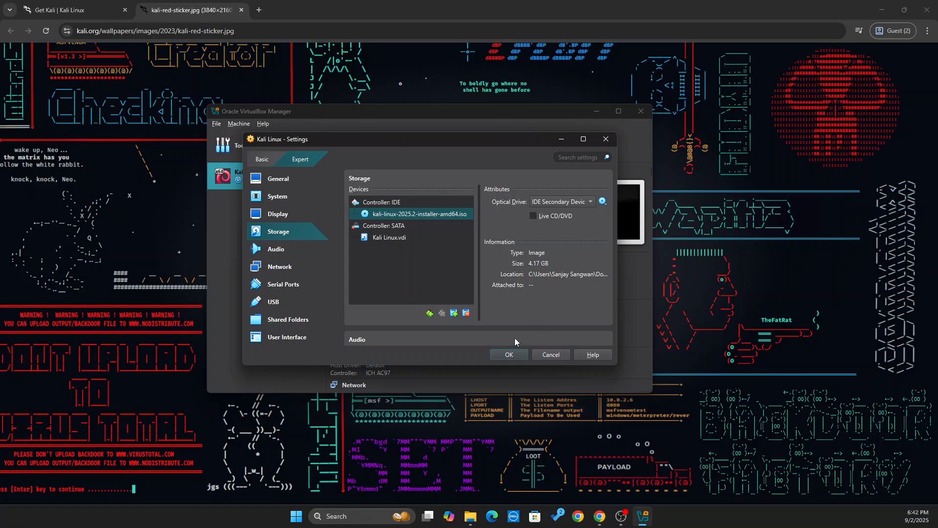
scroll(344, 227, "down", 1)
Confirm Adapter 1 stays attached to NAT and save the machine's settings.
left_click(288, 266)
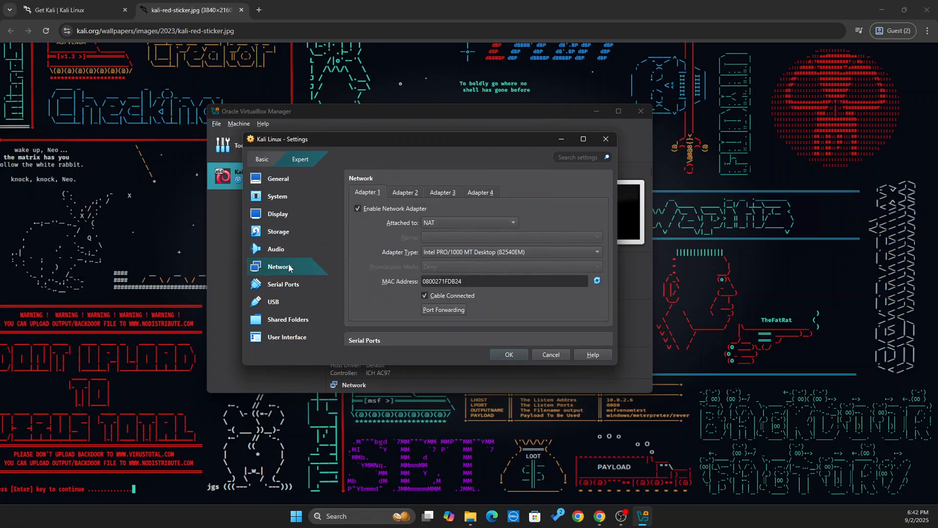
left_click(484, 223)
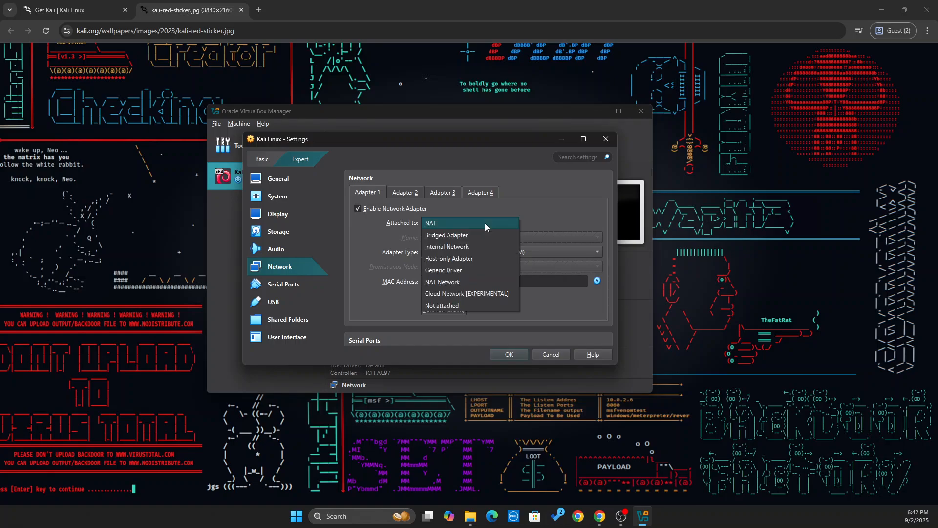
left_click(485, 223)
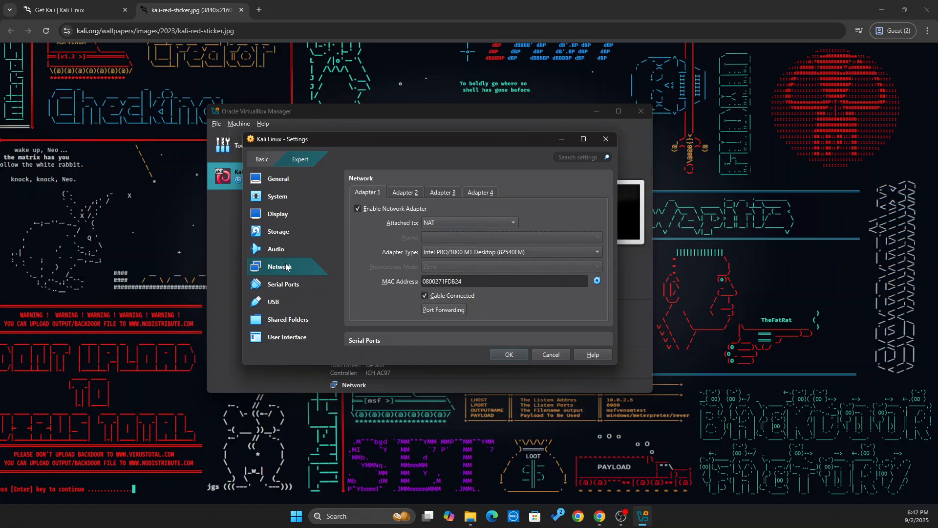
scroll(505, 294, "down", 4)
left_click(509, 354)
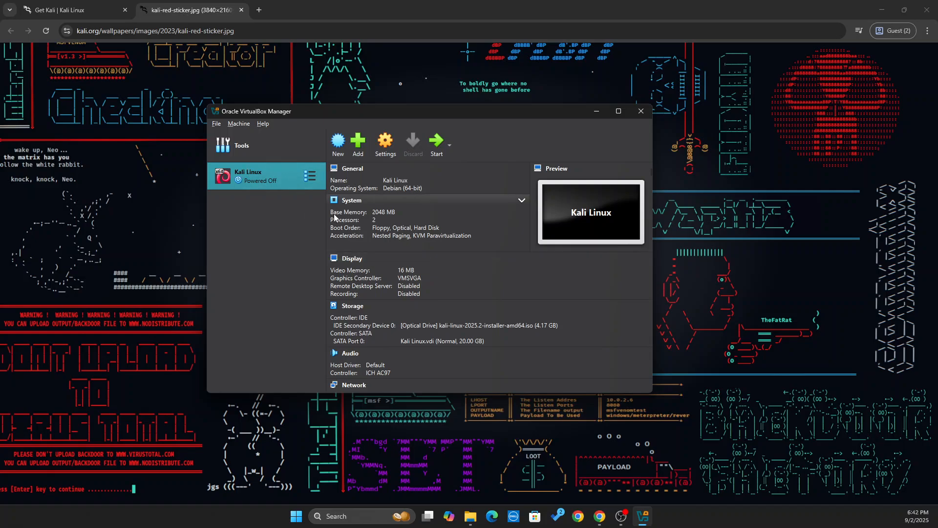
Start the Kali Linux VM, capture input into it, and select Graphical install.
left_click(432, 151)
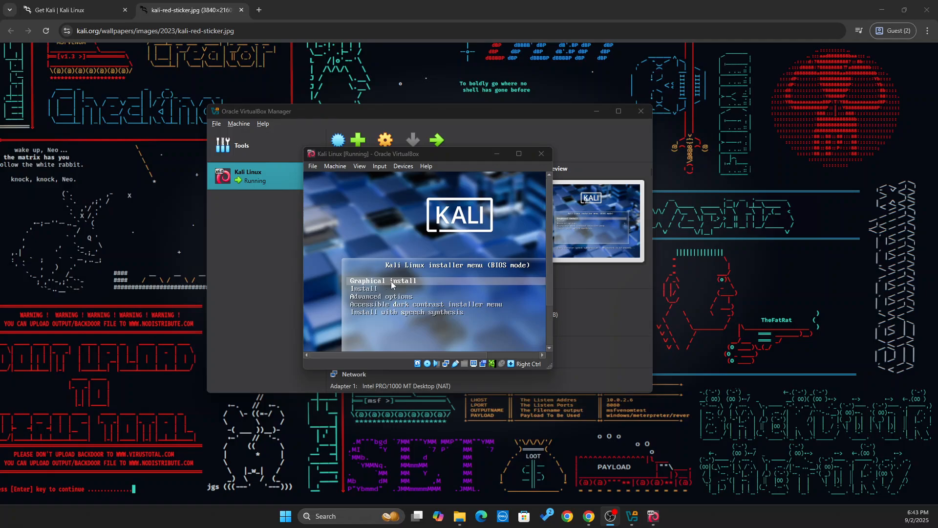
left_click(391, 282)
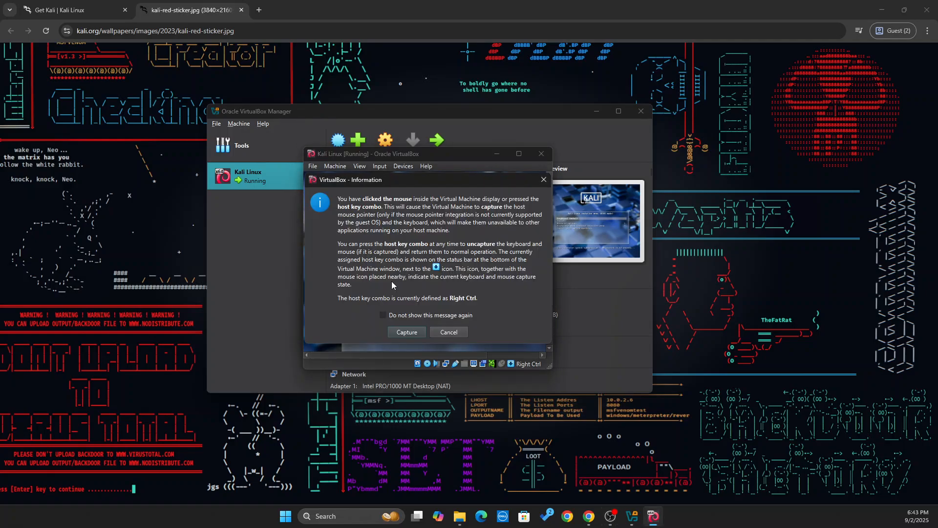
left_click(408, 331)
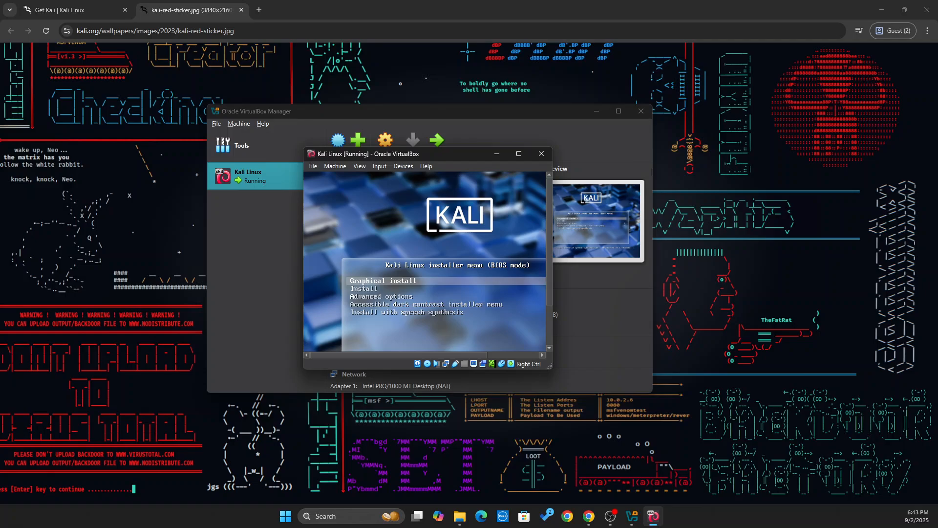
key("Return")
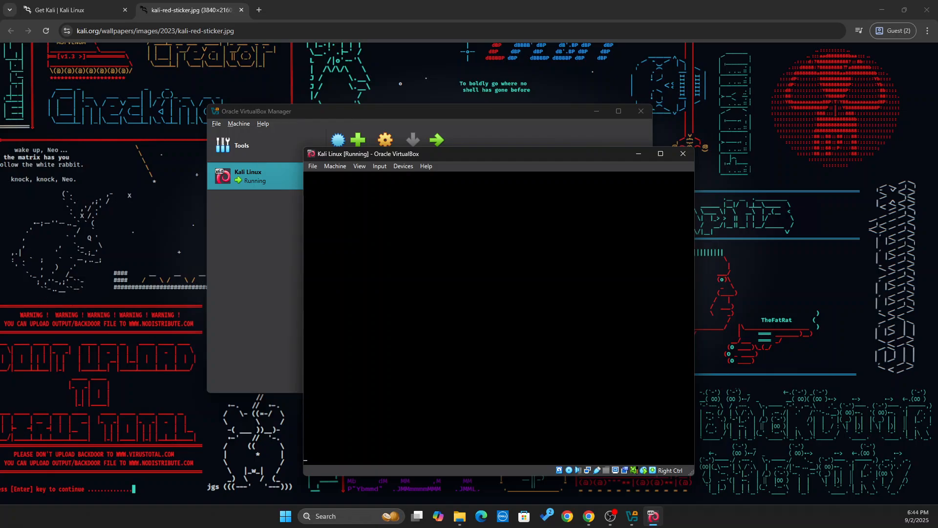
Choose English as the language, India as the location, and the American English keyboard.
left_click_drag(453, 154, 436, 113)
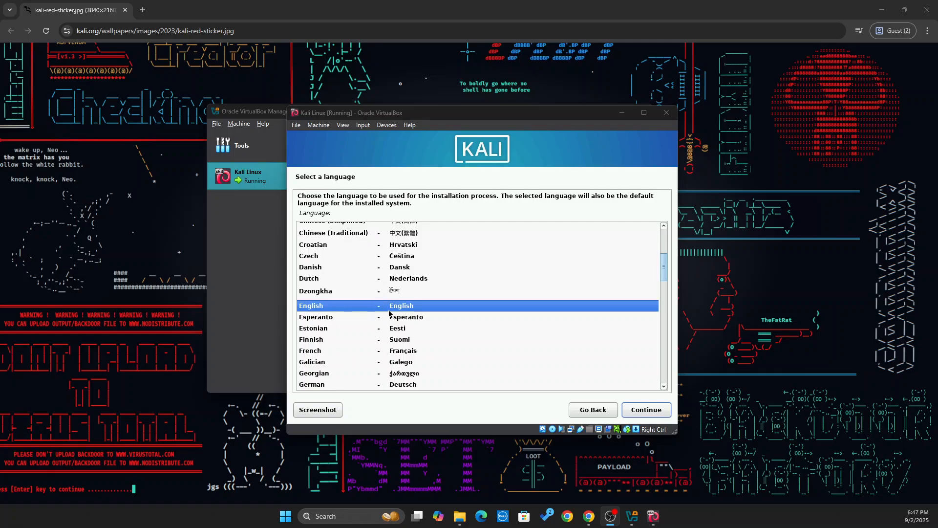
left_click(652, 411)
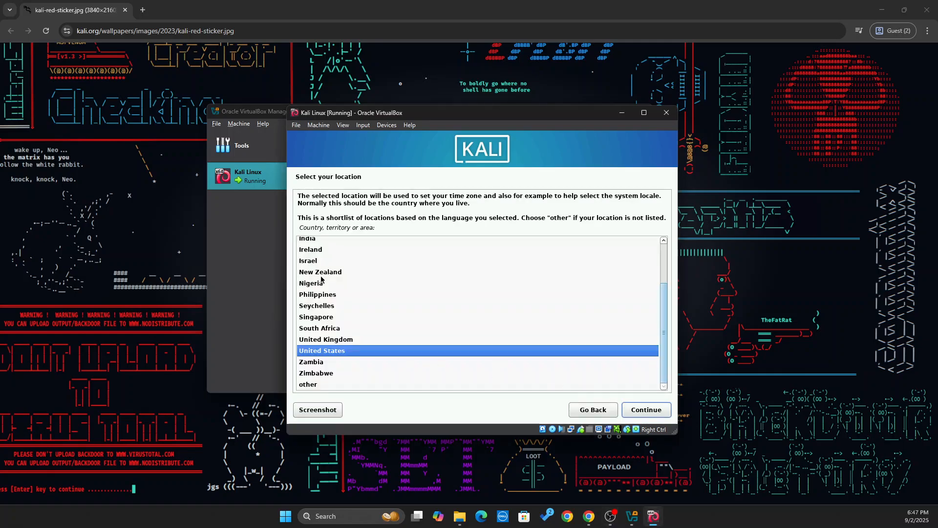
scroll(321, 279, "up", 1)
left_click(312, 262)
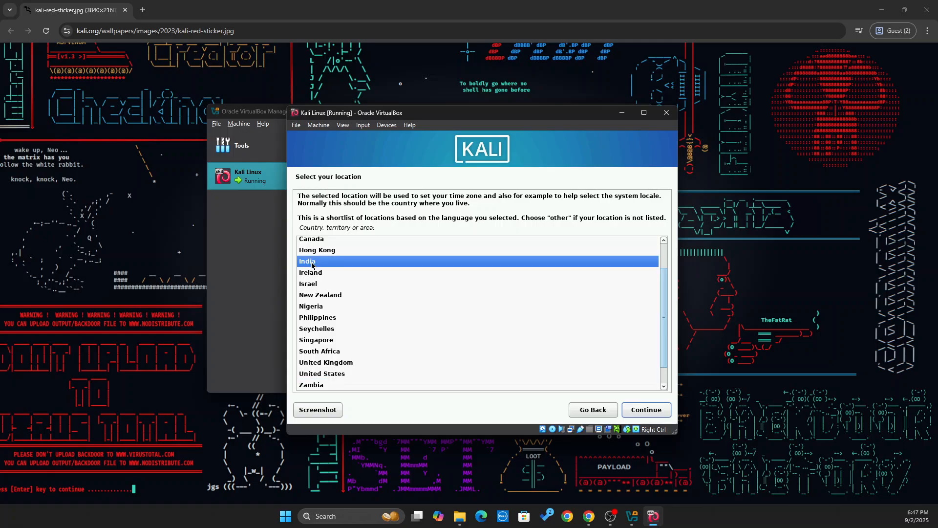
left_click(641, 410)
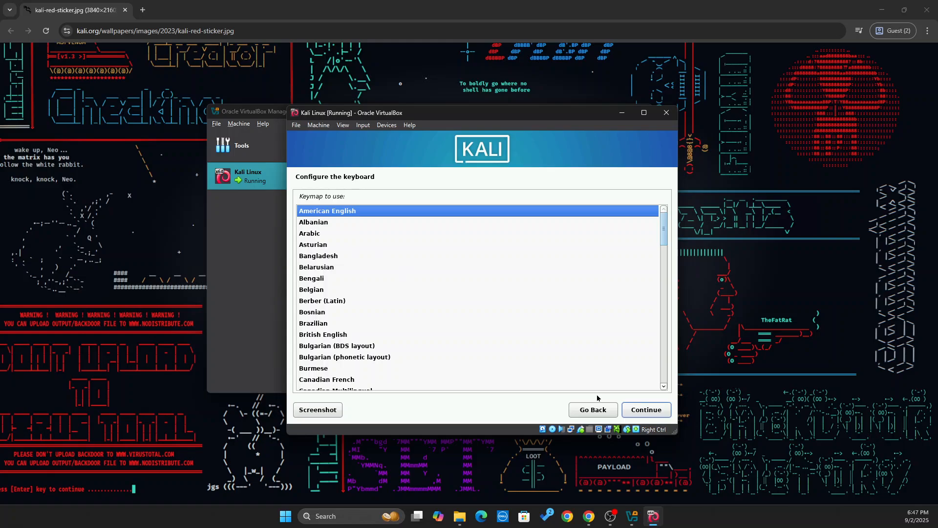
left_click(647, 409)
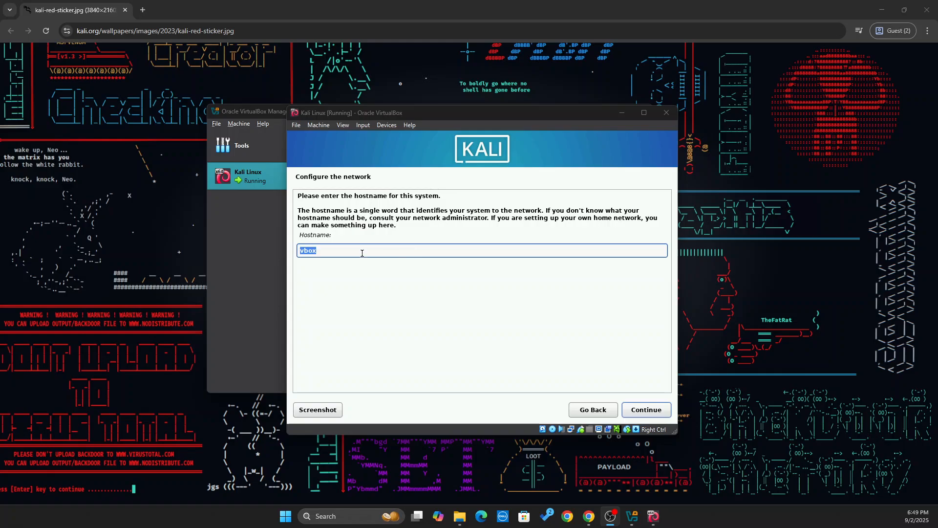
Set the hostname to kali and leave the domain name blank.
key("BackSpace")
key("BackSpace")
key("BackSpace")
key("BackSpace")
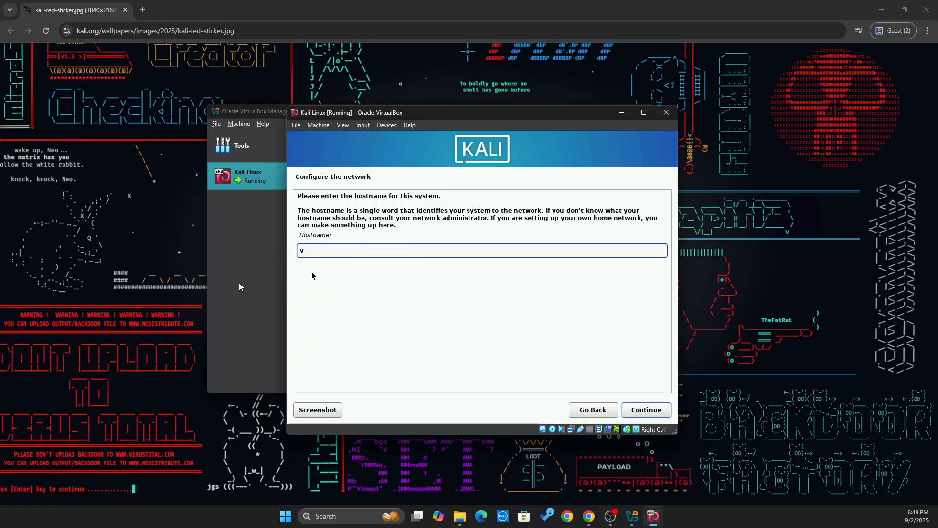
type("kali")
left_click(651, 411)
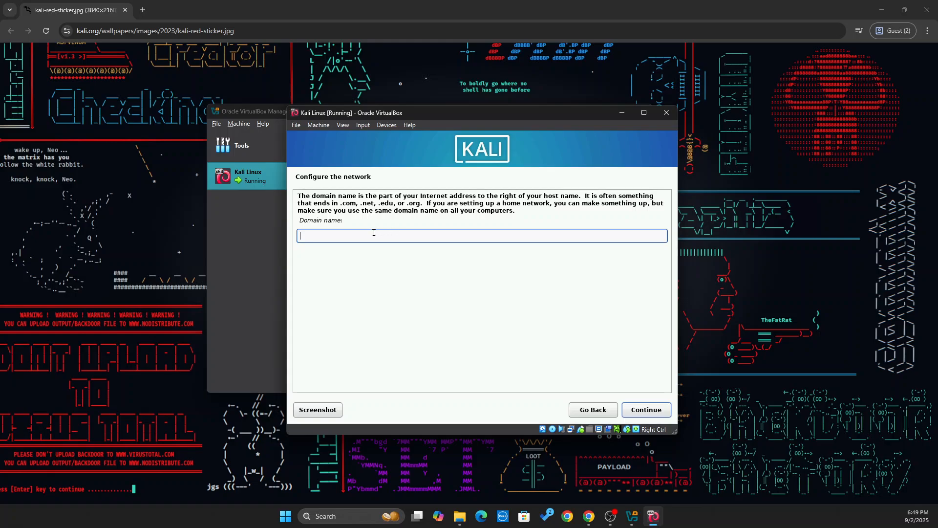
left_click(646, 409)
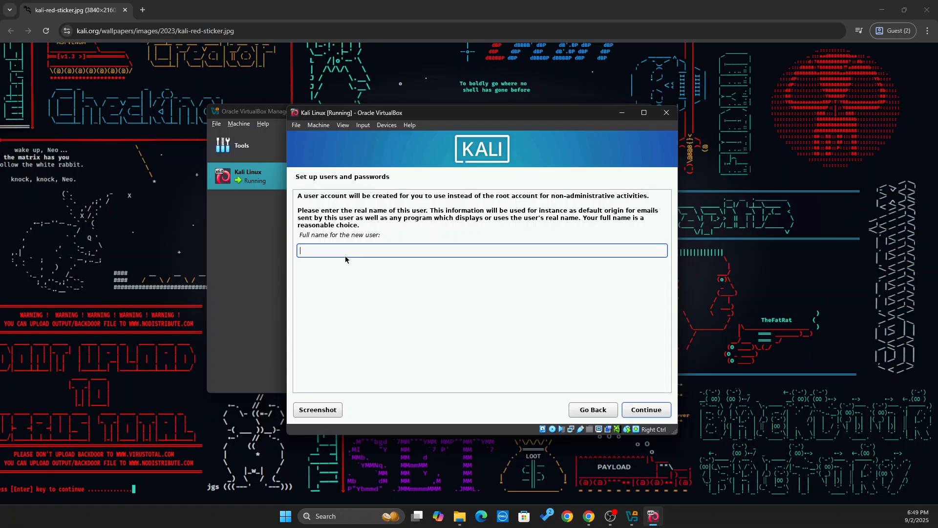
Enter the new user's full name and accept the suggested username.
type("mayank")
left_click(643, 410)
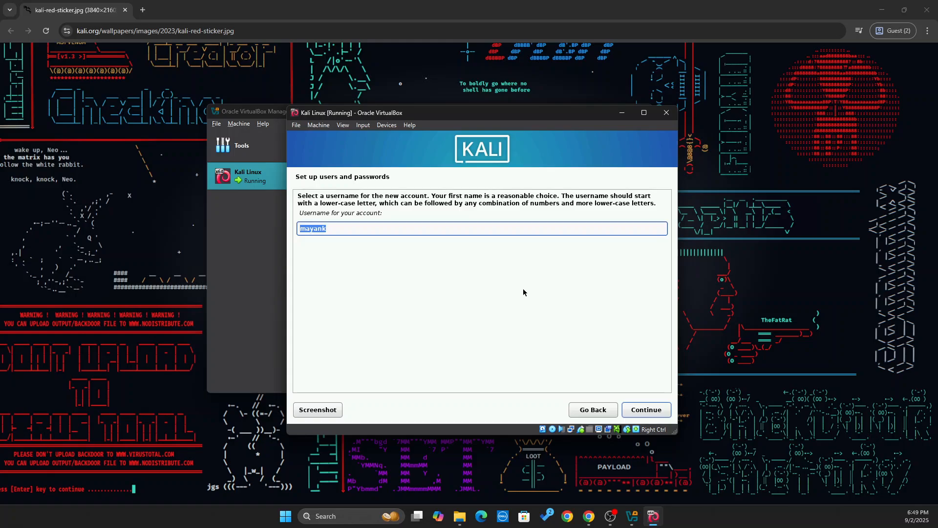
left_click(464, 227)
left_click(636, 410)
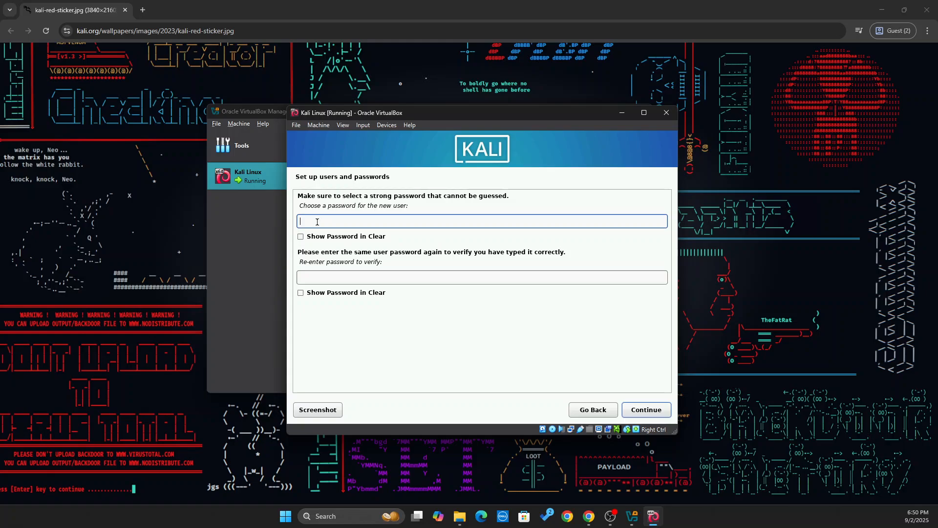
Type the account password, re-enter it to confirm, and submit.
type("kali")
key("BackSpace")
key("BackSpace")
key("BackSpace")
key("BackSpace")
type("kali")
key("BackSpace")
key("BackSpace")
key("BackSpace")
key("BackSpace")
type("kalikali")
left_click(363, 276)
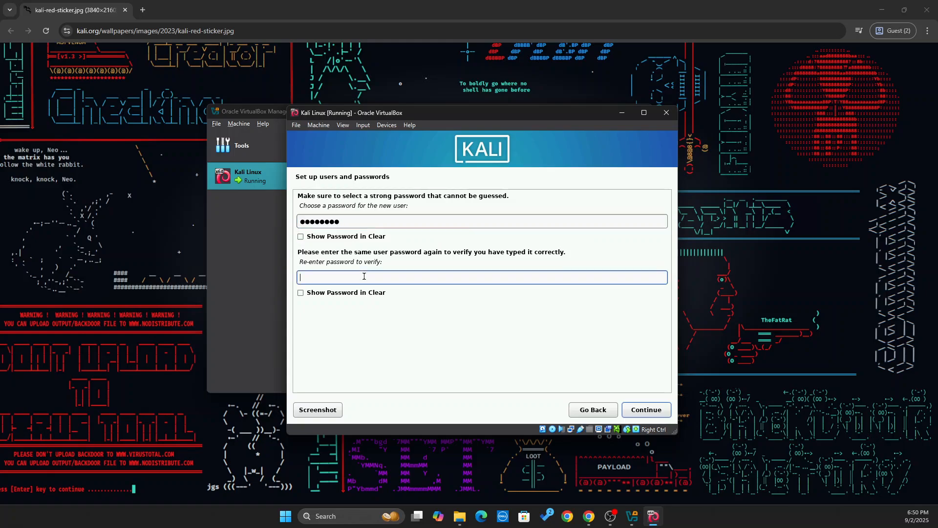
type("kalikali")
key("Return")
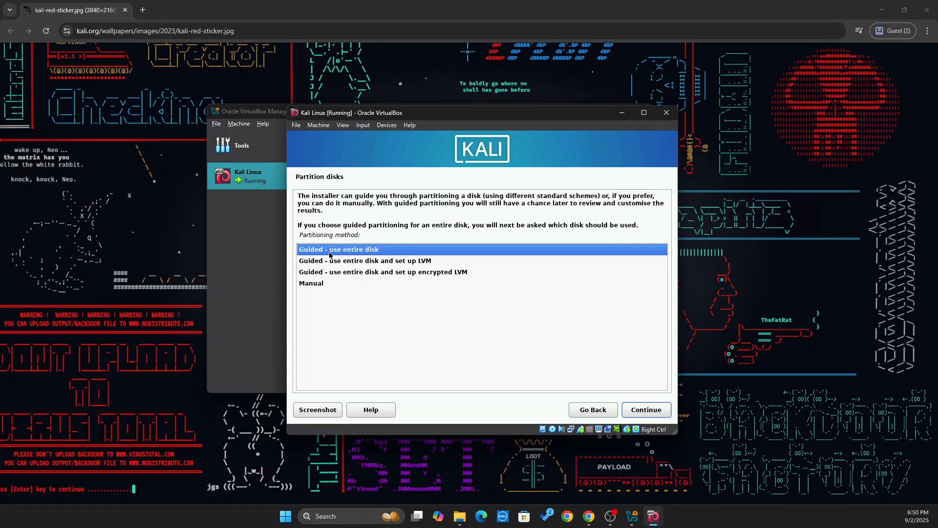
Guided-partition the entire 21.5 GB VBOX HARDDISK into one partition and write the changes.
left_click(656, 415)
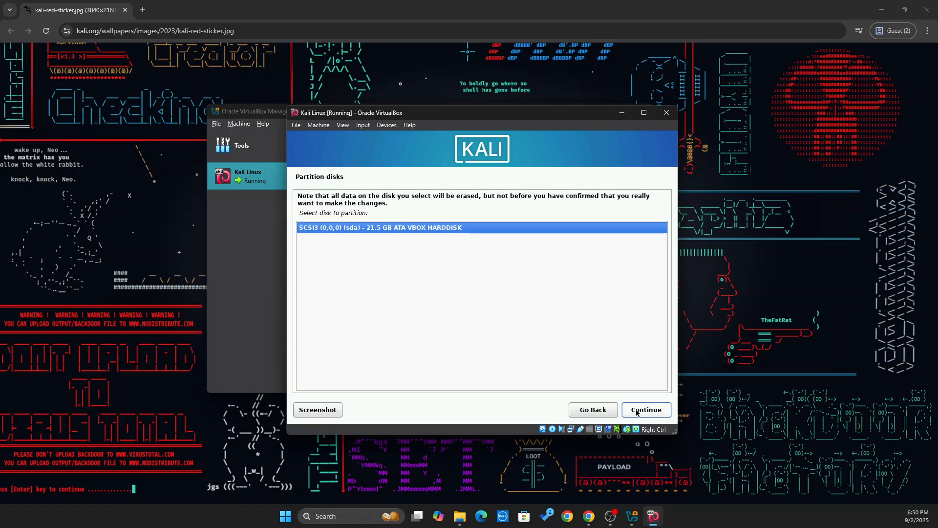
left_click(636, 409)
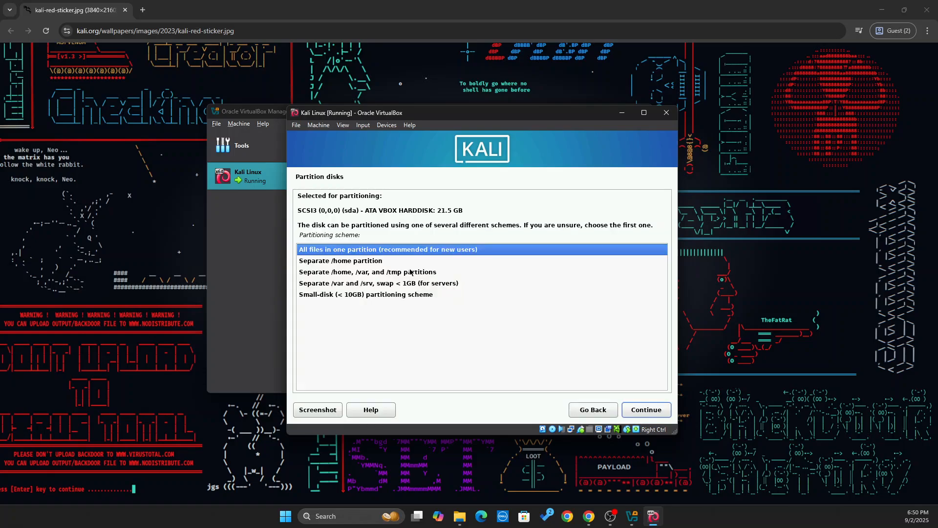
left_click(644, 411)
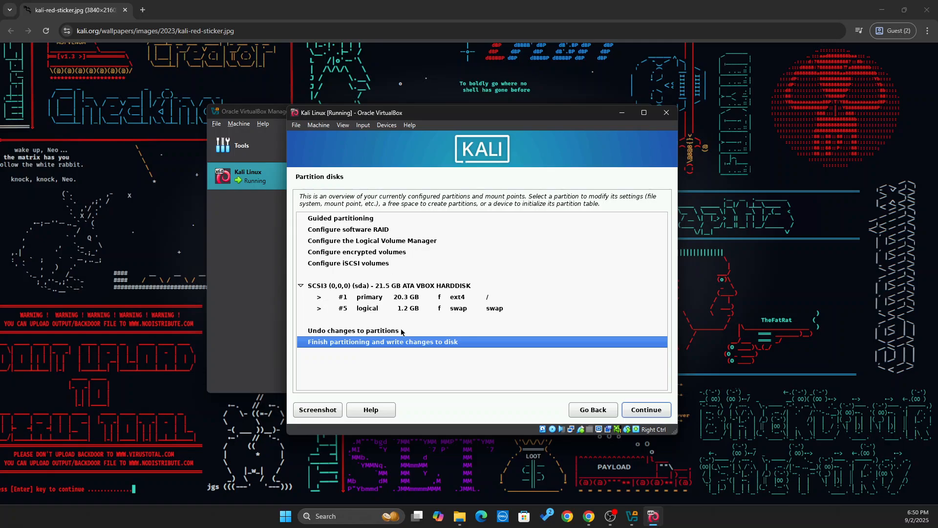
left_click(645, 409)
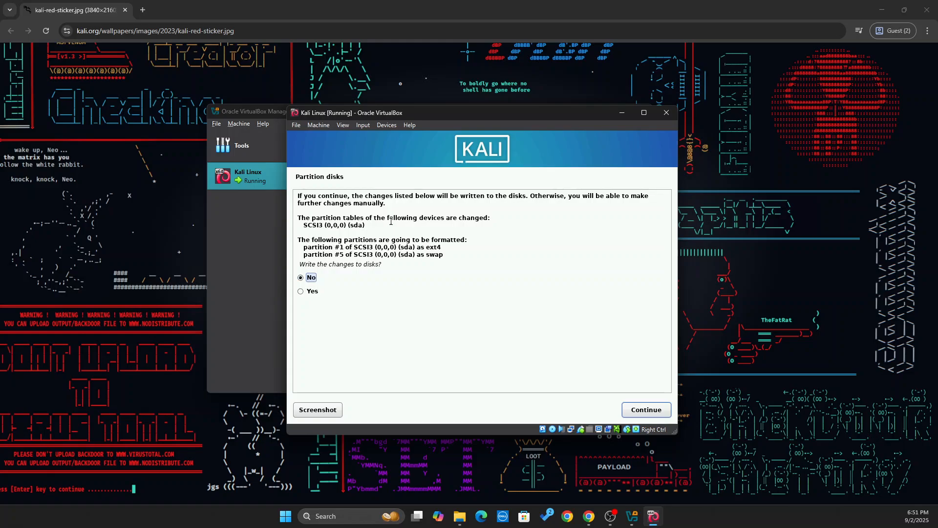
left_click(301, 291)
left_click(661, 412)
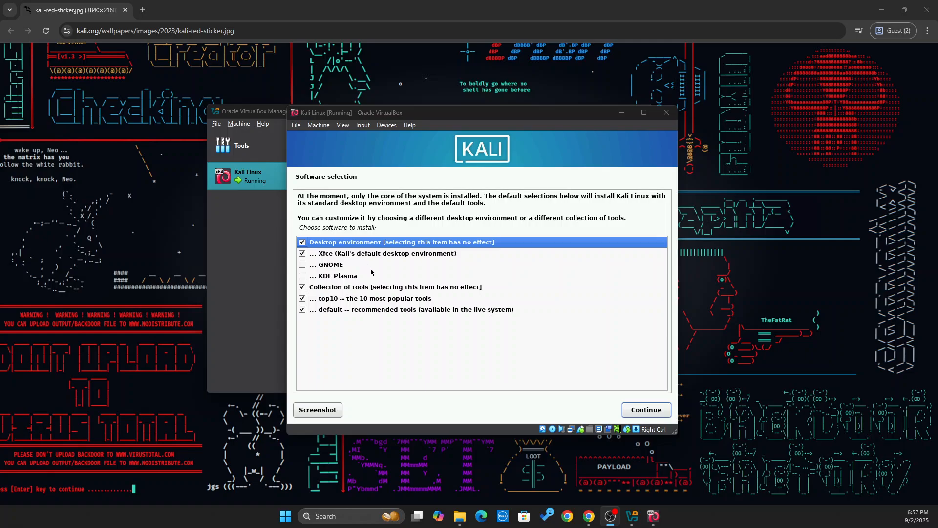
Keep the default Xfce desktop and tool selection, and install GRUB to the primary drive.
left_click(646, 409)
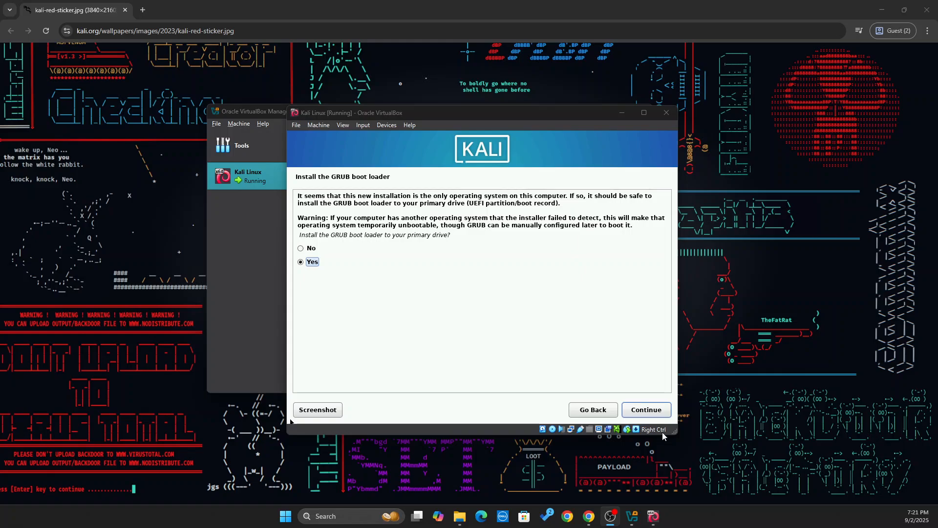
left_click(290, 420)
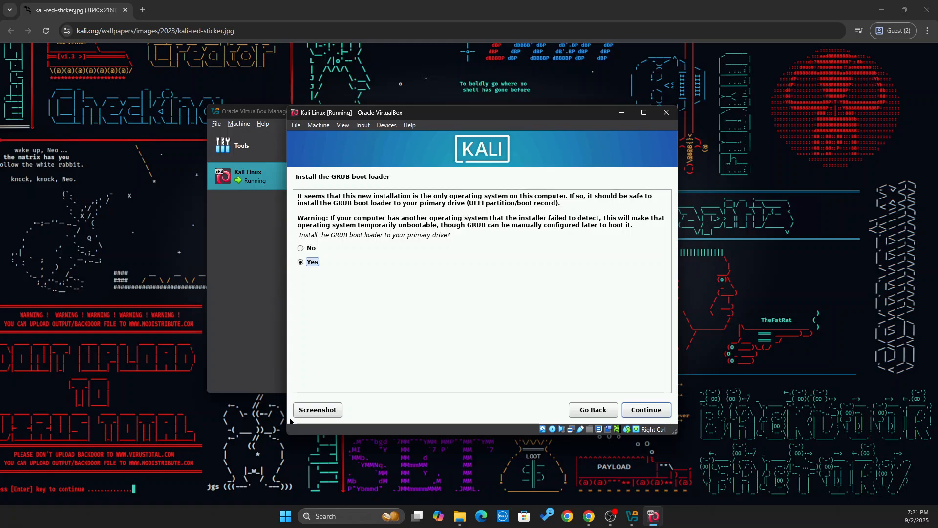
key("Return")
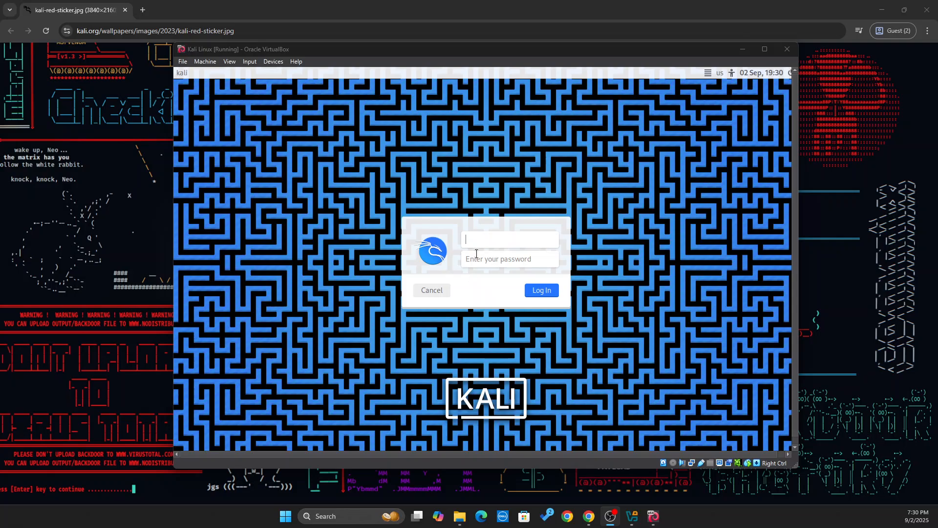
Enter the new user's username and password on the Kali login screen and log in.
left_click(474, 241)
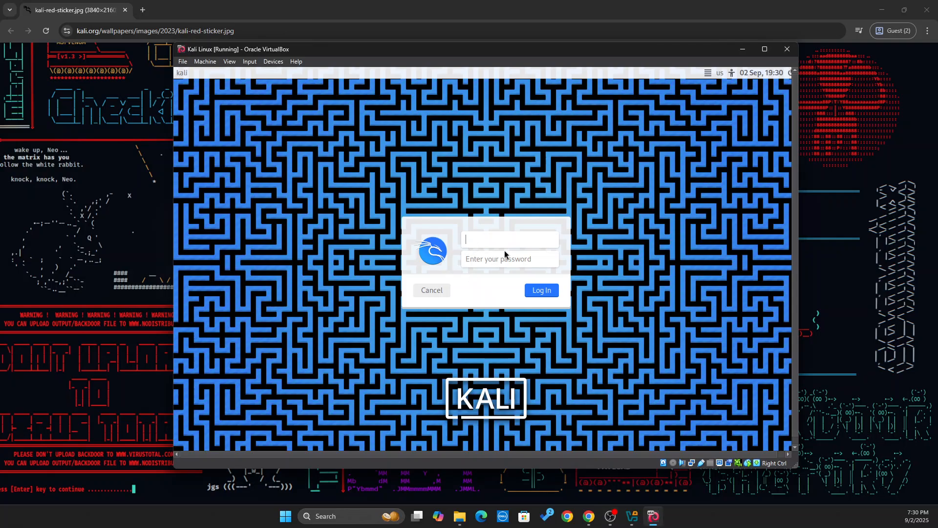
type("ma")
type("****")
type("****")
left_click(542, 290)
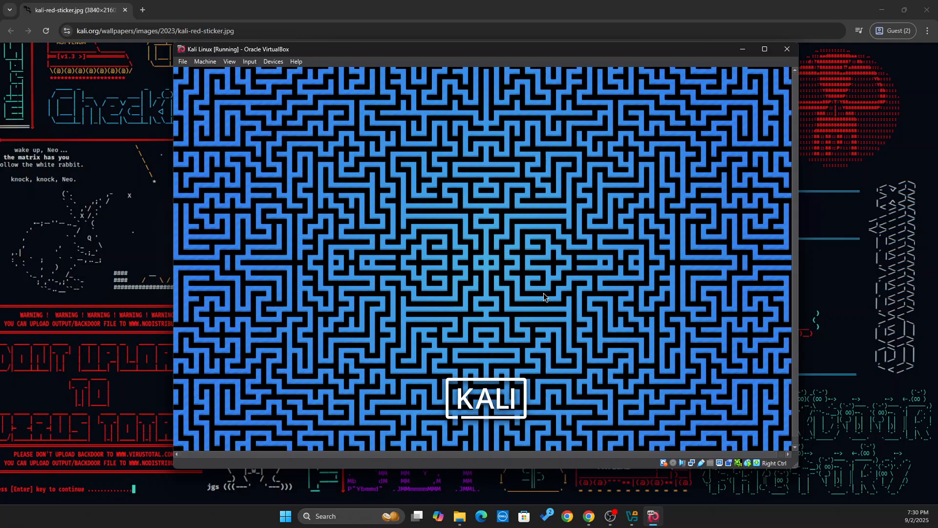
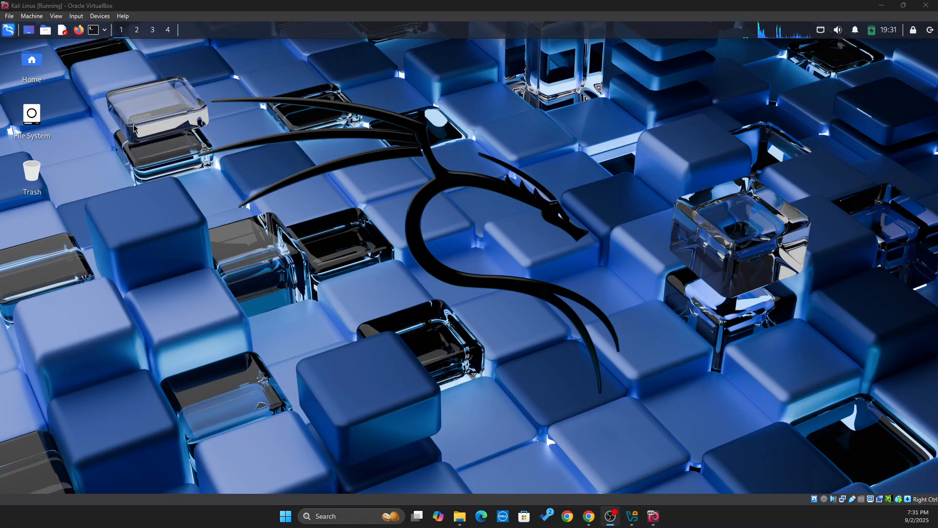
In a new Kali terminal, run 'sudo apt install -y virtualbox-guest-utils virtualbox-guest-x11'.
left_click(94, 33)
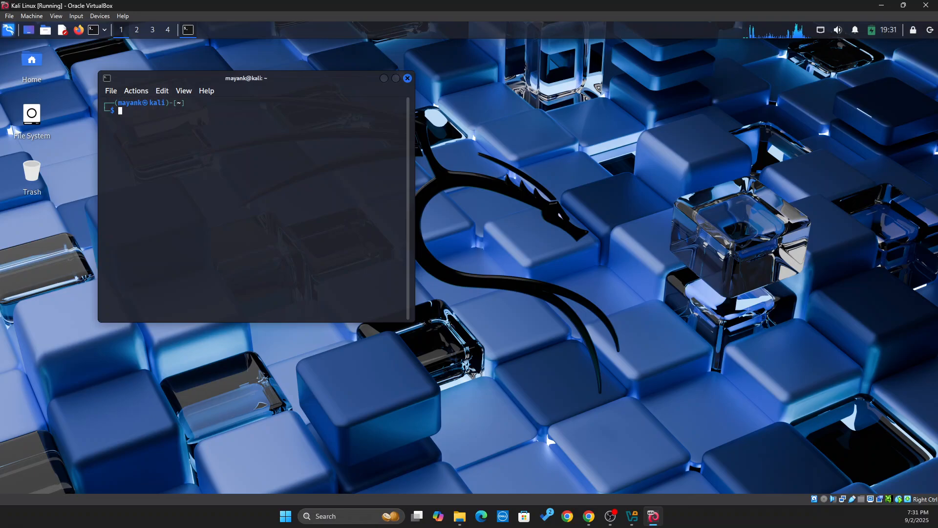
type("sudo apt install -y virtualbox-guest-utils virtualbox-guest-x11")
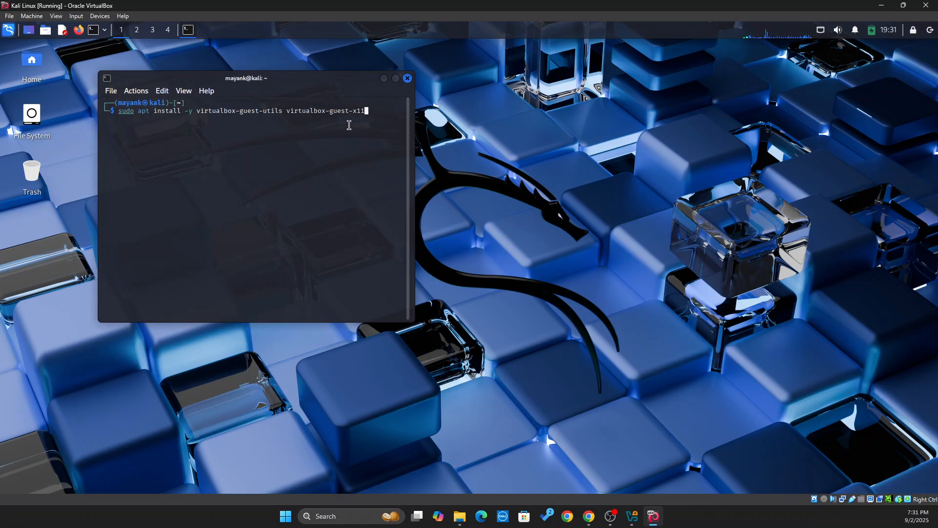
key("Return")
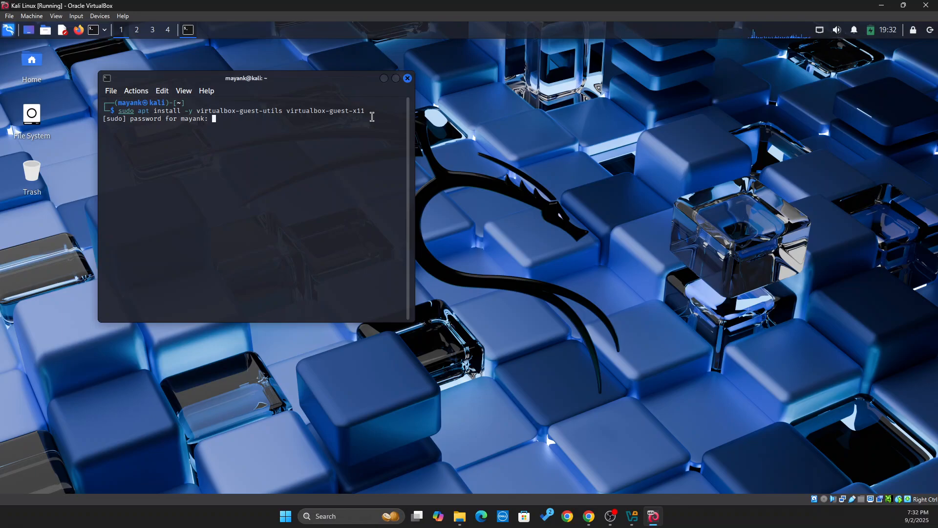
Submit the sudo password, let both guest packages upgrade to 7.1.12-dfsg-2, then close the terminal.
key("Return")
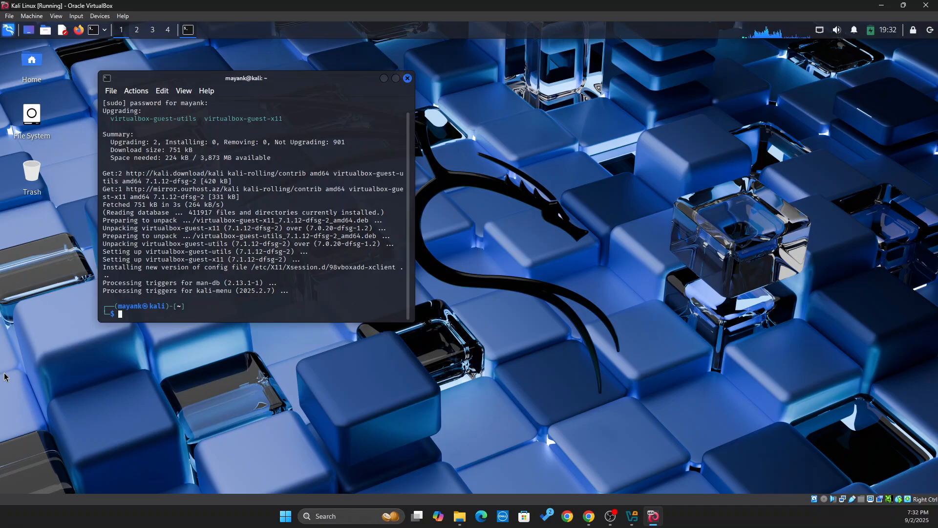
key("ctrl+d")
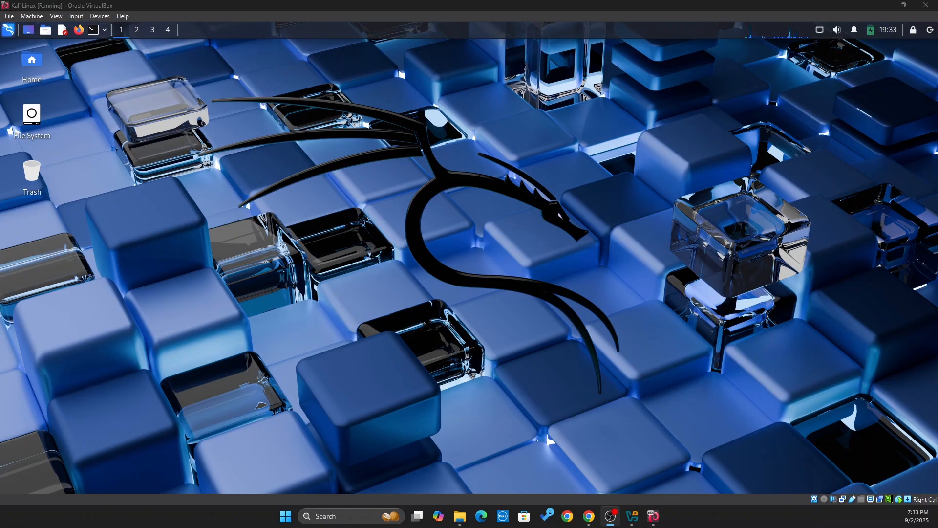